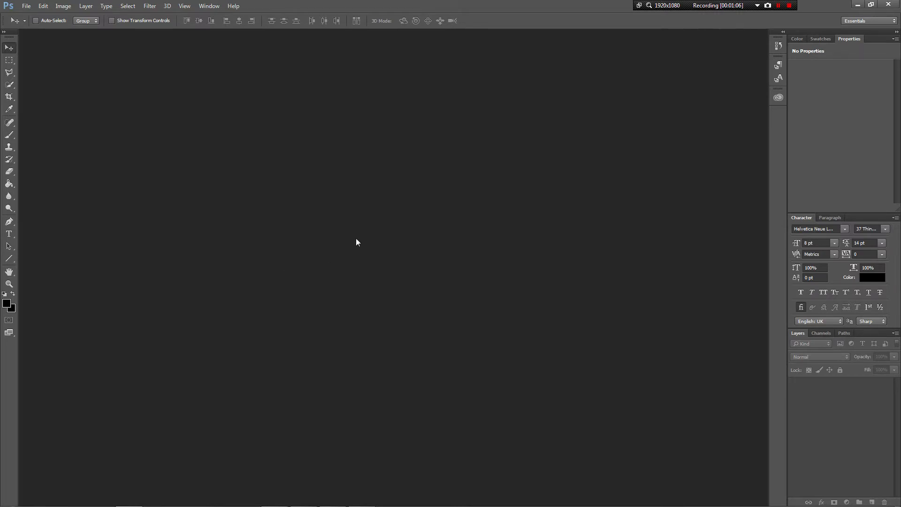
left_click(27, 6)
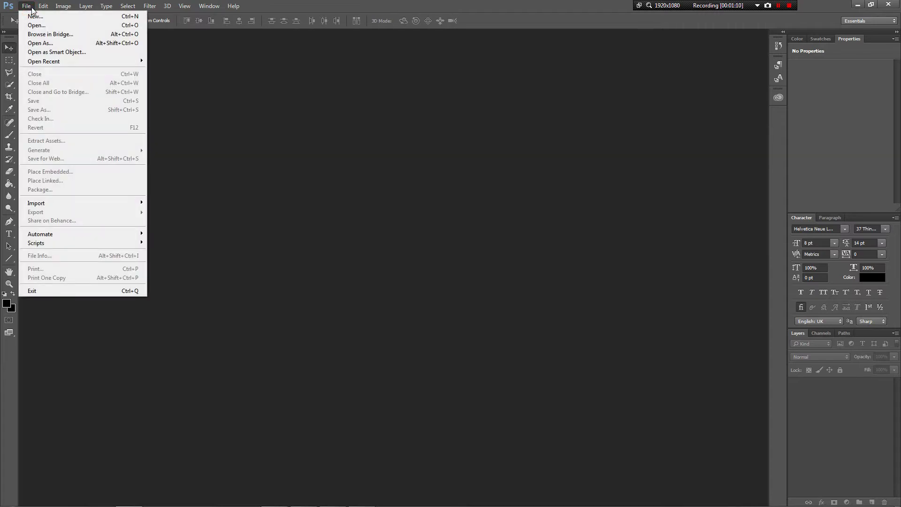
mouse_move(40, 9)
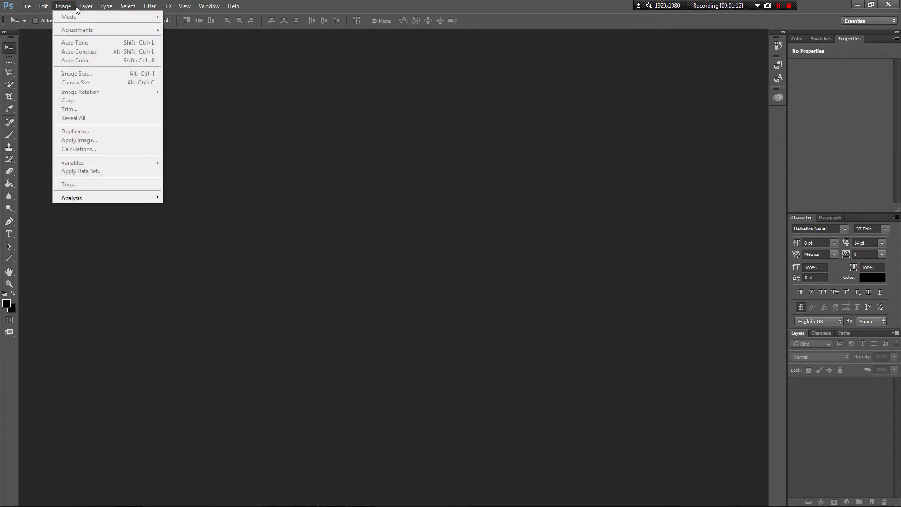
mouse_move(89, 8)
mouse_move(130, 7)
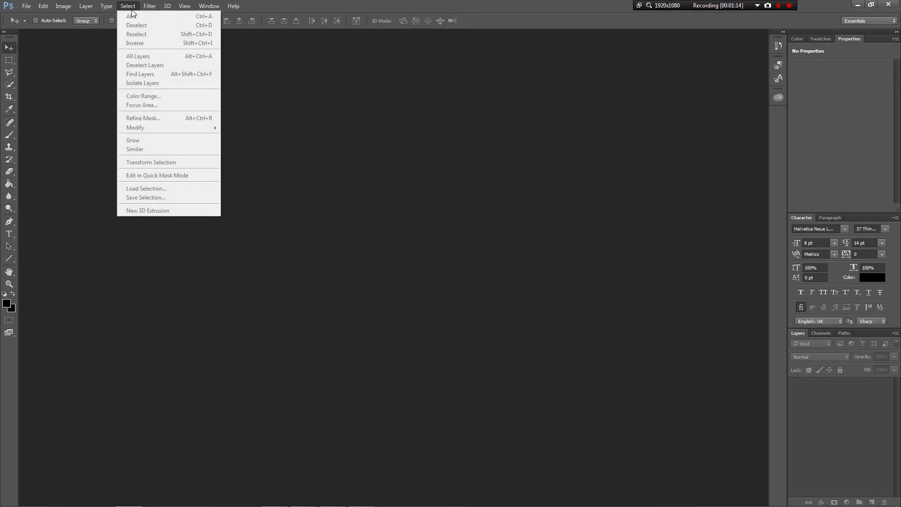
key("Escape")
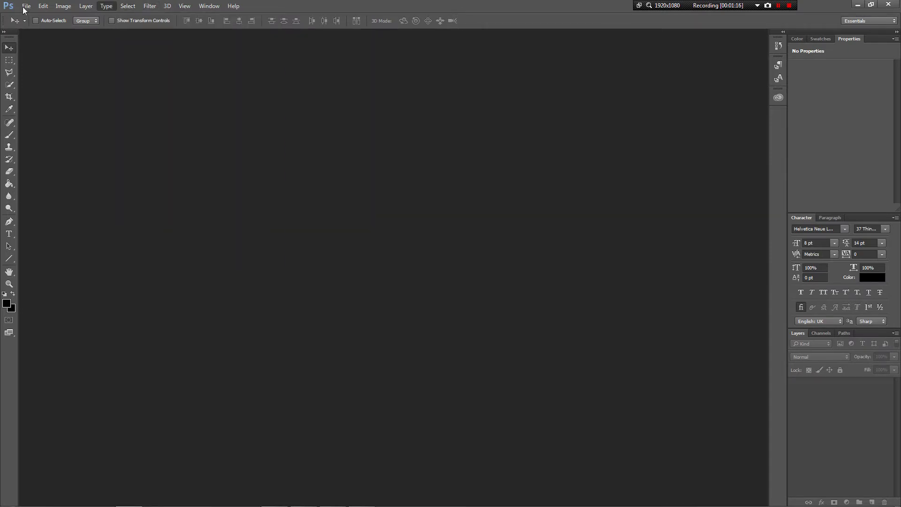
left_click(86, 5)
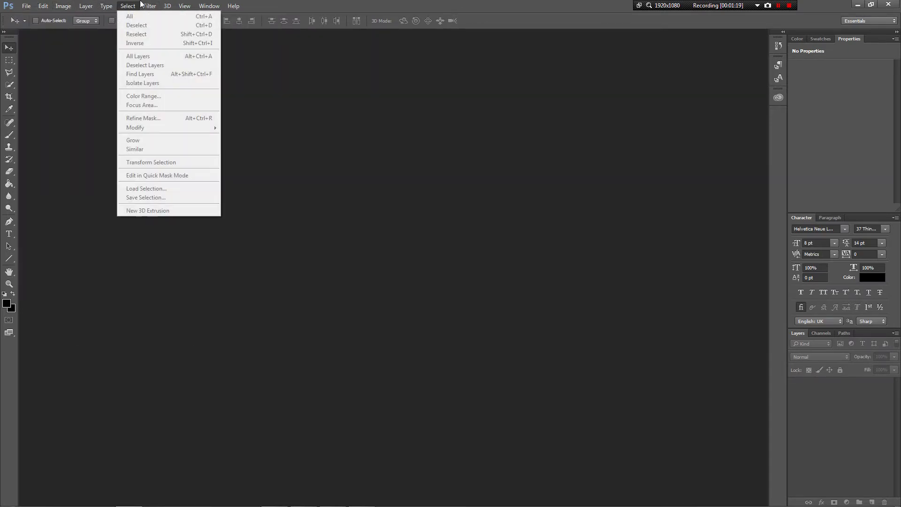
mouse_move(184, 6)
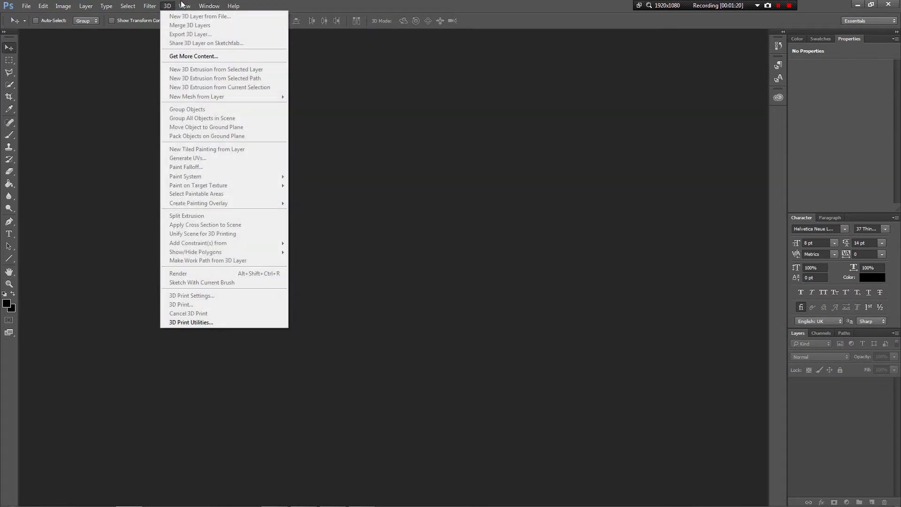
mouse_move(234, 6)
left_click(270, 5)
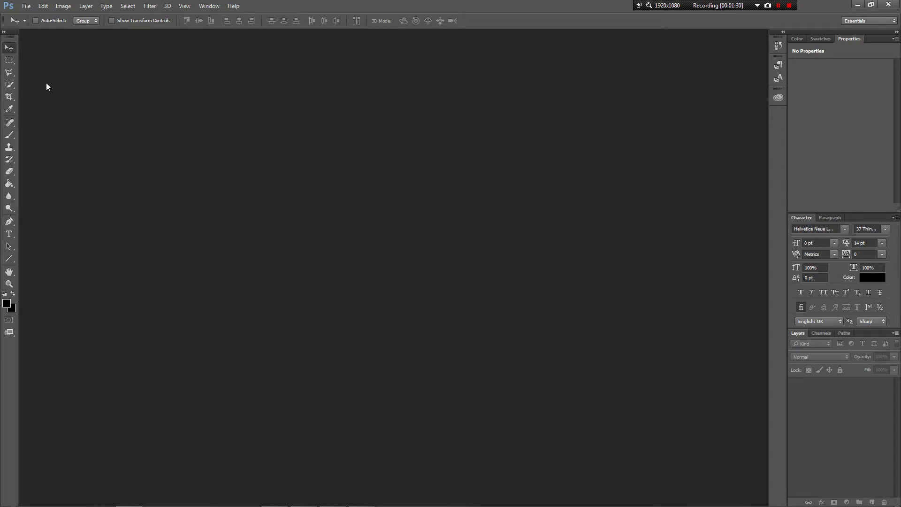
Look through the marquee, lasso, fill and brush tool groups, finishing with the Move tool active
left_click(10, 61)
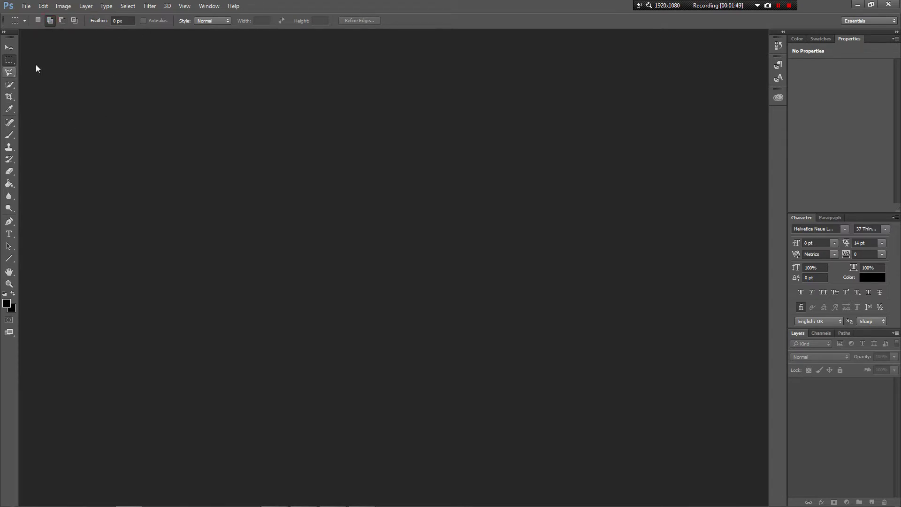
left_click(12, 74)
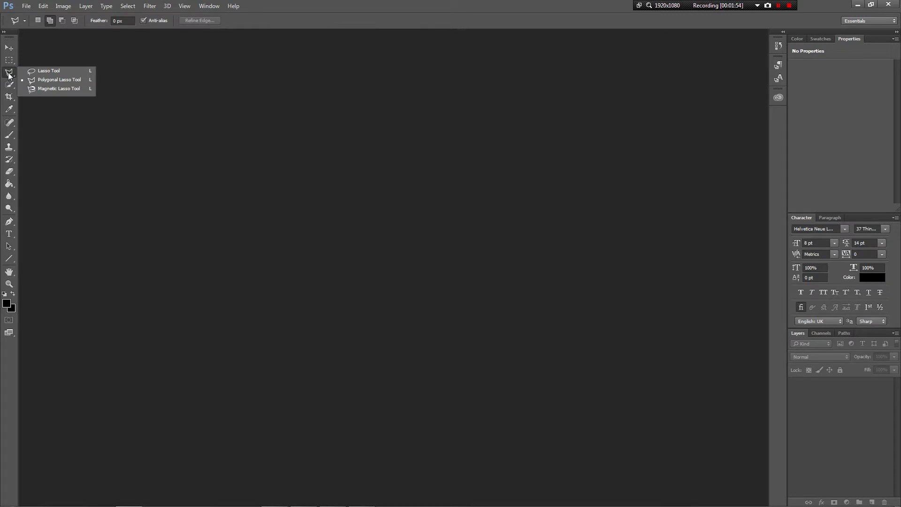
left_click(46, 82)
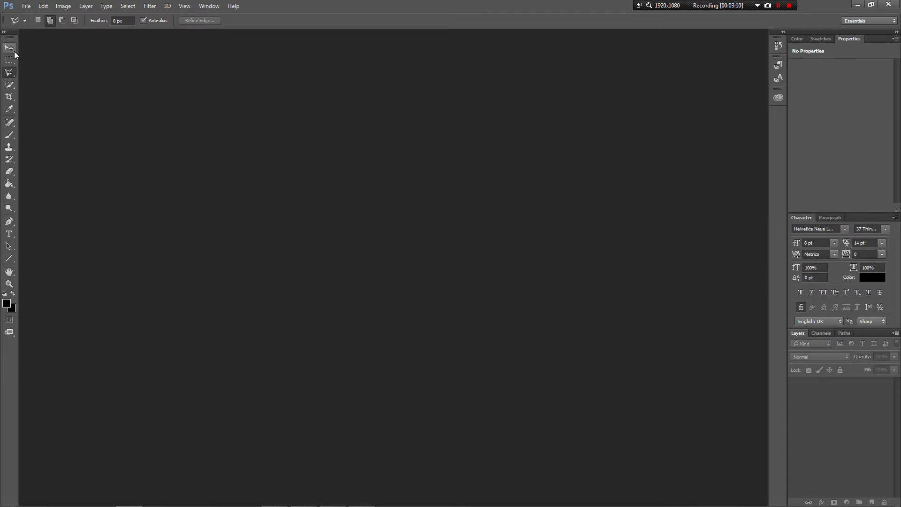
left_click(11, 184)
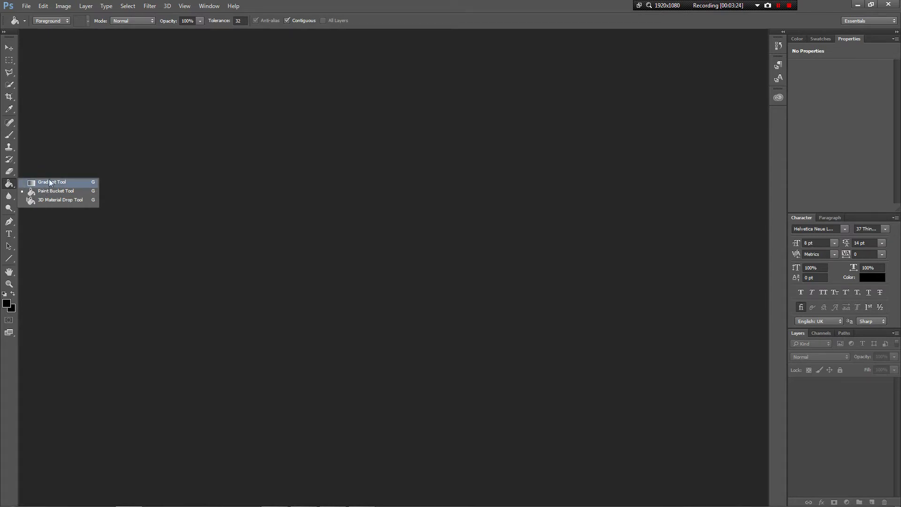
left_click(9, 137)
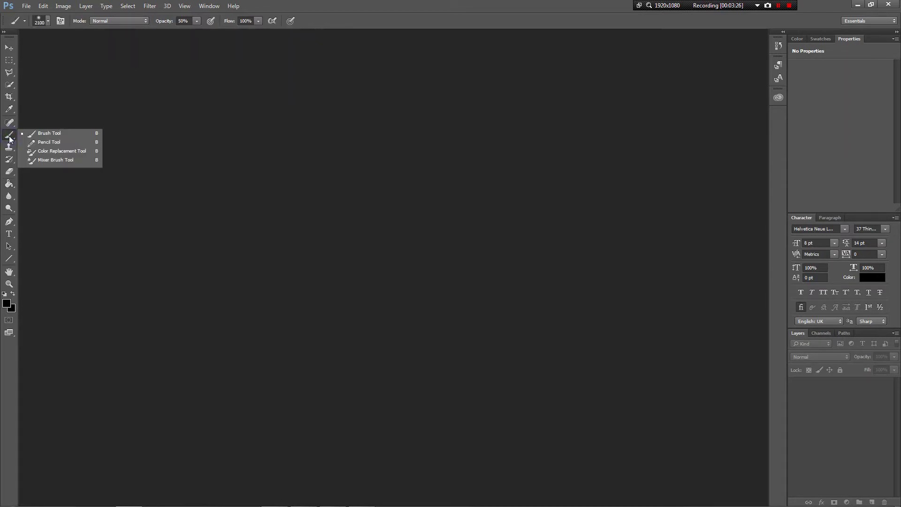
left_click(180, 129)
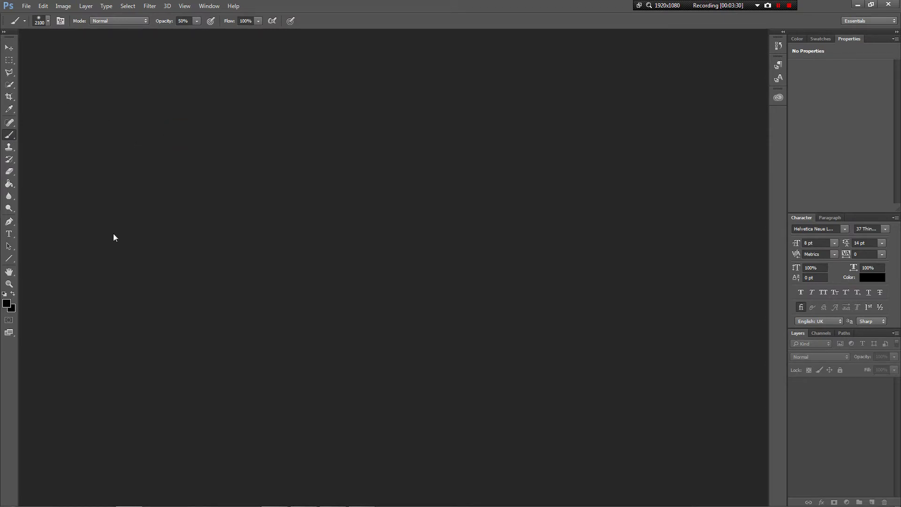
left_click(9, 47)
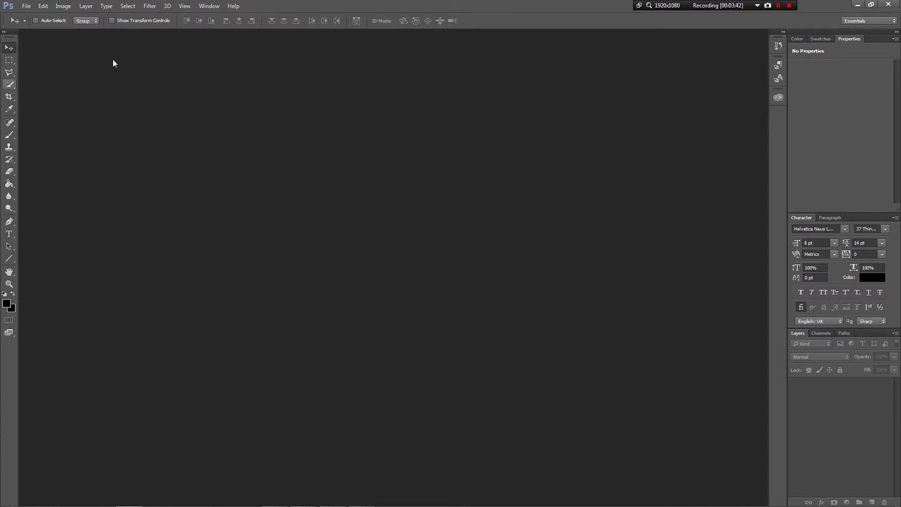
left_click(12, 49)
View the Channels and Paragraph panels, returning to Layers and Character
left_click(823, 333)
left_click(800, 333)
left_click(833, 219)
left_click(810, 219)
Choose the Essentials (Default) workspace
left_click(209, 6)
left_click(209, 9)
left_click(210, 10)
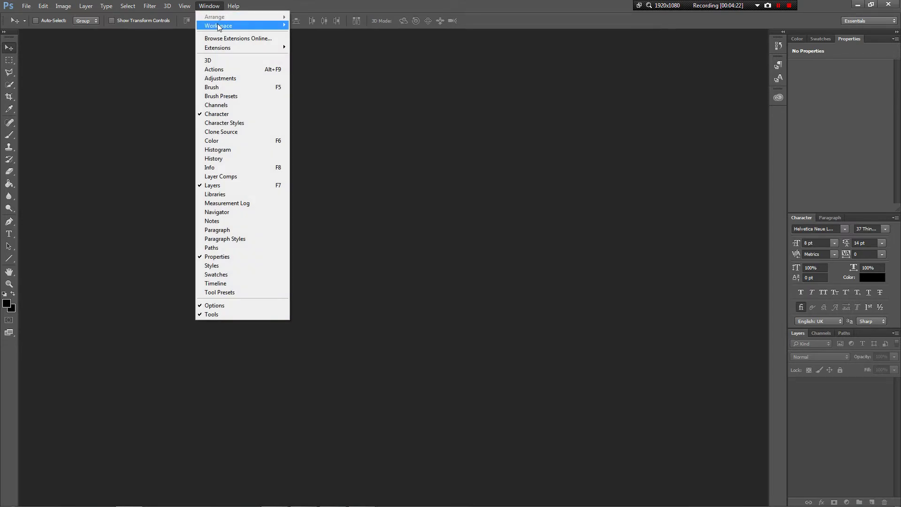
mouse_move(218, 24)
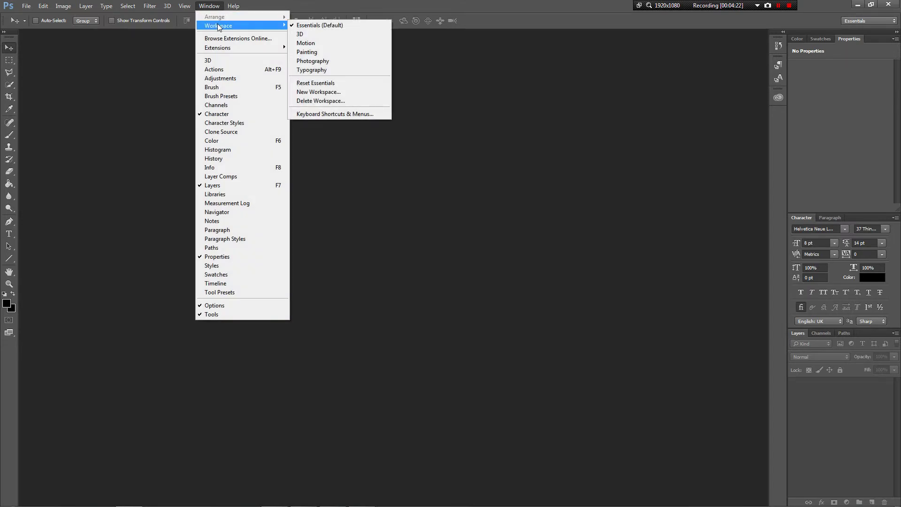
left_click(319, 26)
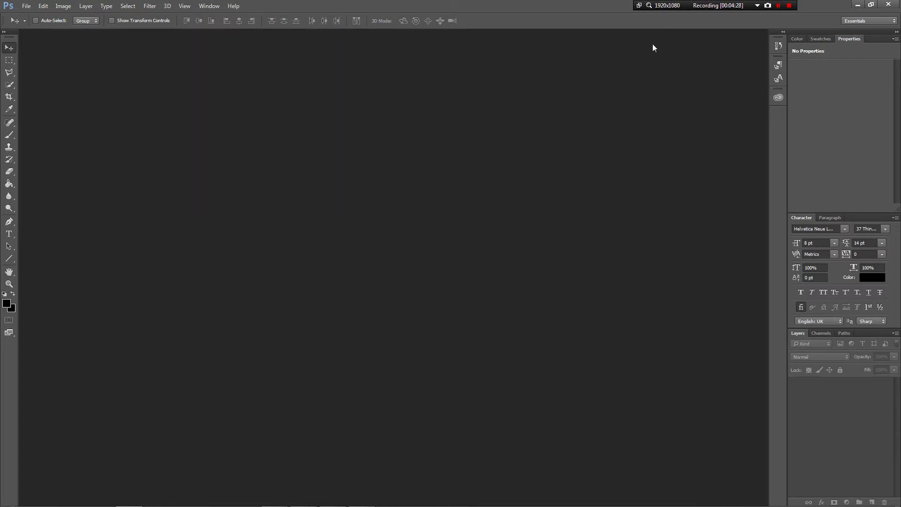
Try out the Typography workspace, followed by the Photography workspace
left_click(209, 8)
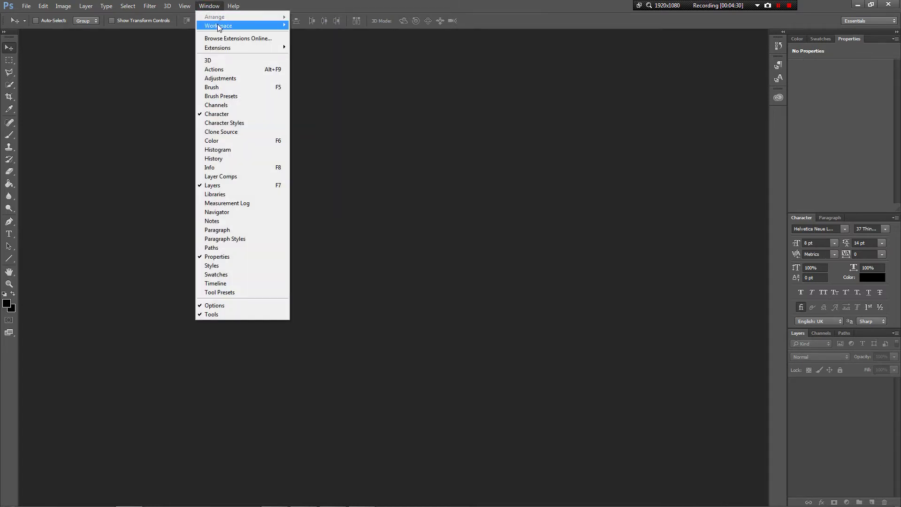
mouse_move(218, 25)
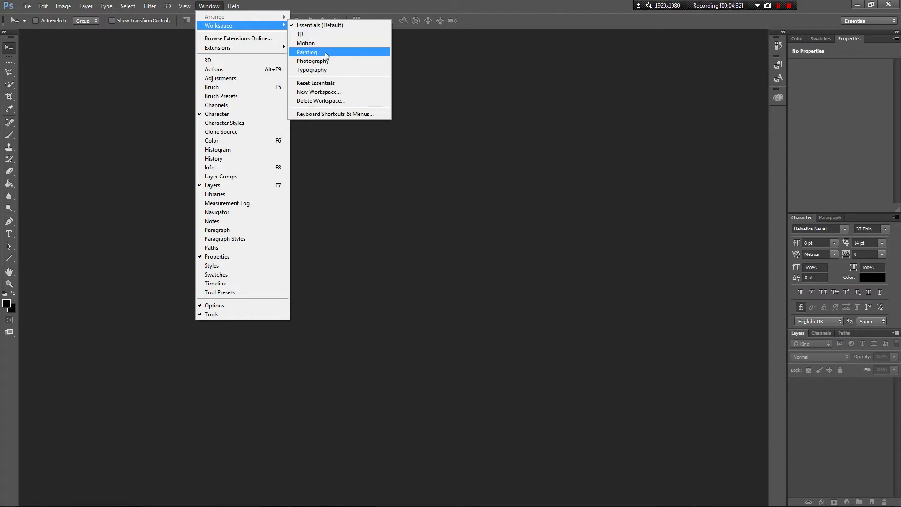
left_click(323, 71)
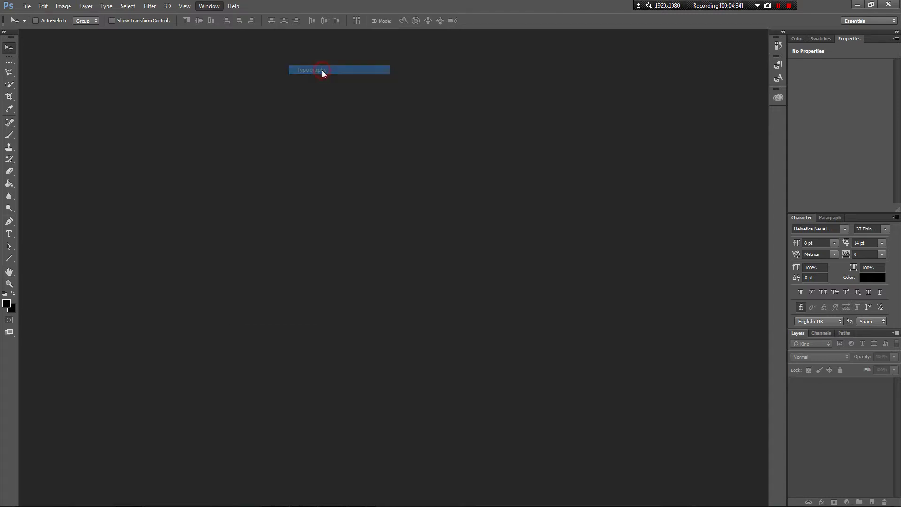
left_click(217, 6)
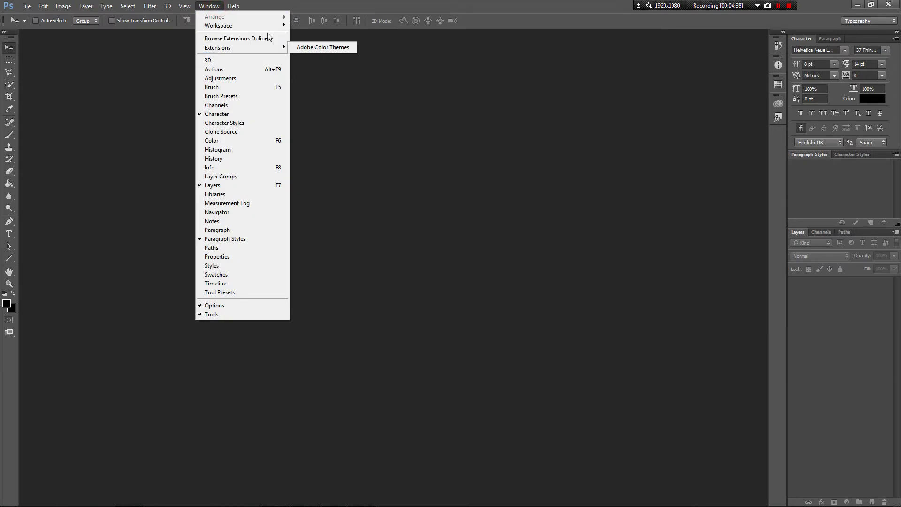
mouse_move(289, 29)
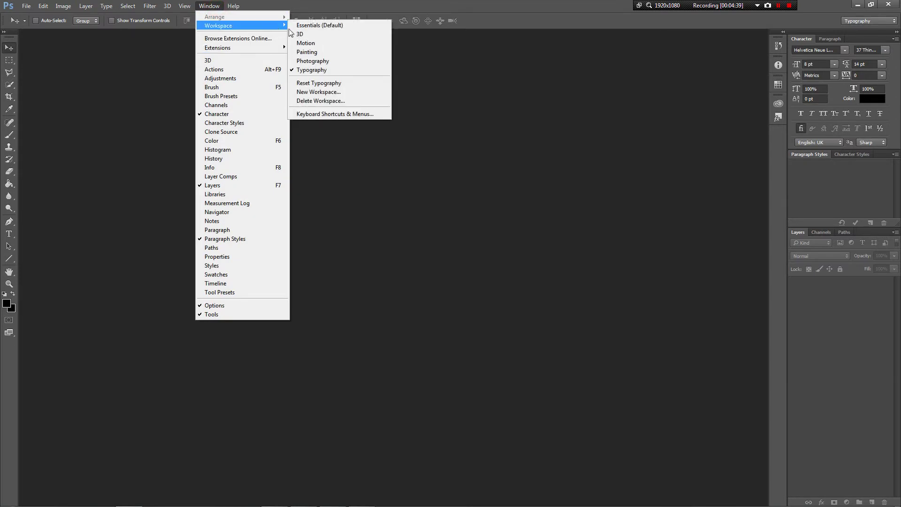
left_click(329, 61)
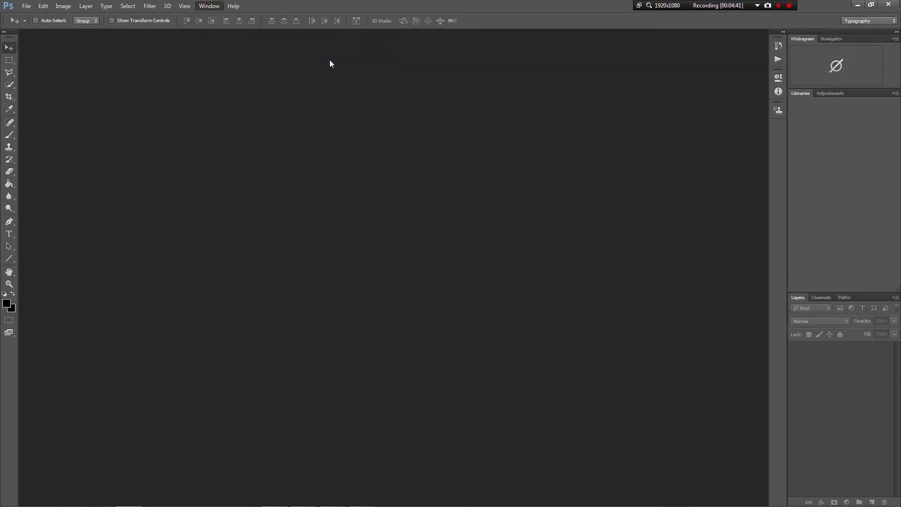
Switch the workspace back to Essentials (Default)
left_click(211, 12)
mouse_move(239, 27)
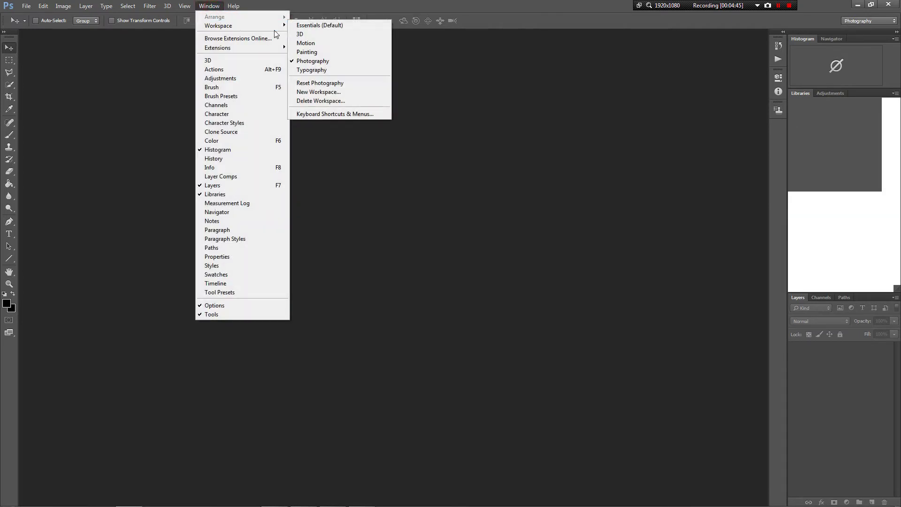
left_click(307, 27)
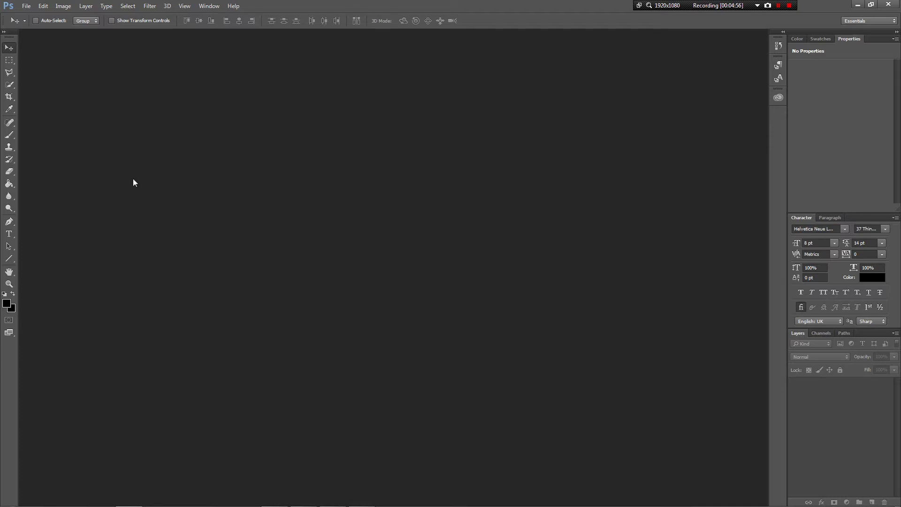
Create a new document 297 mm wide and 210 mm high at 300 pixels/inch with a white background
left_click(32, 8)
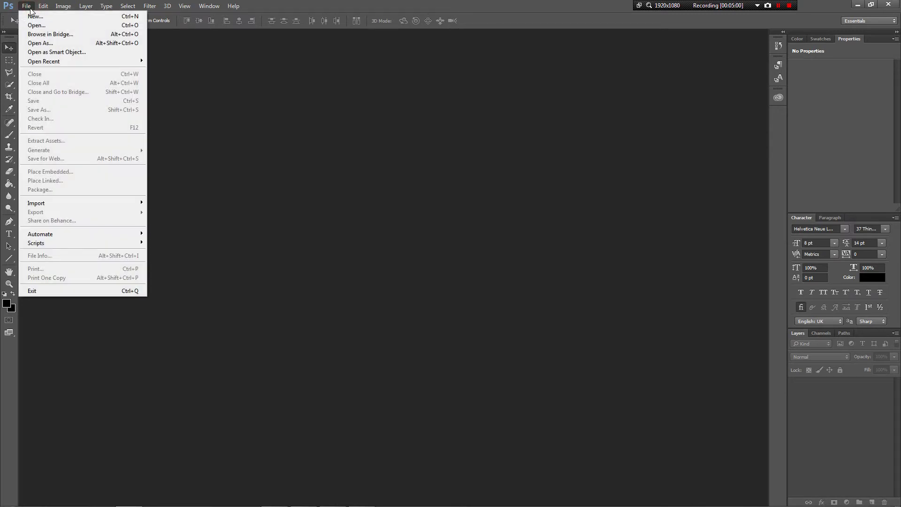
left_click(31, 16)
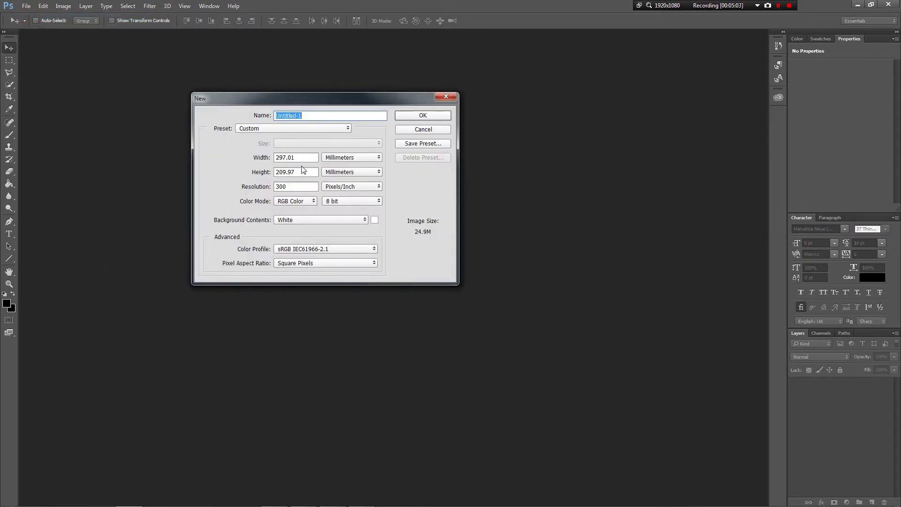
double_click(313, 158)
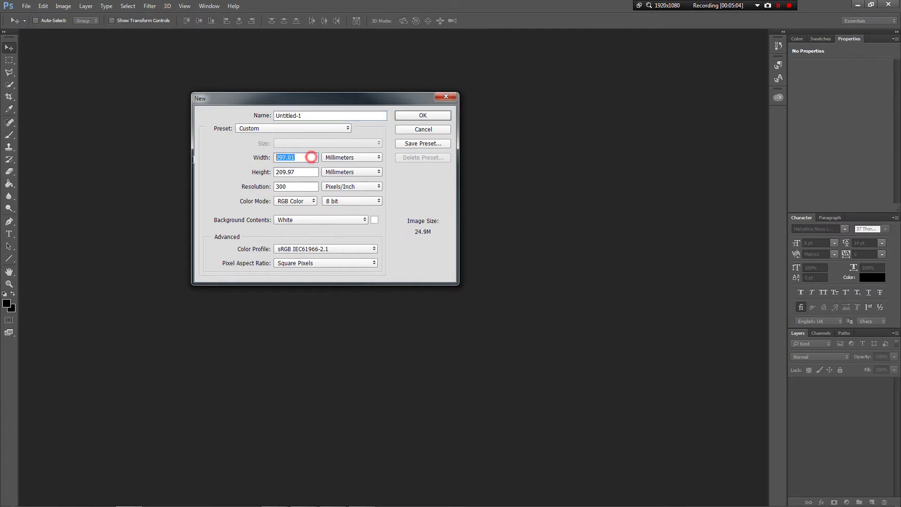
type("297")
key("Tab")
type("210")
left_click_drag(279, 186, 293, 187)
left_click(293, 187)
left_click(293, 173)
double_click(289, 187)
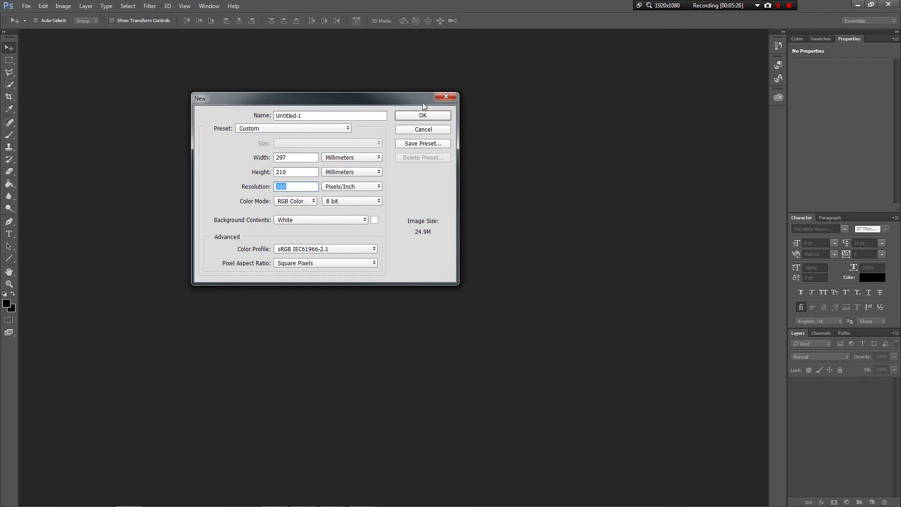
left_click(418, 116)
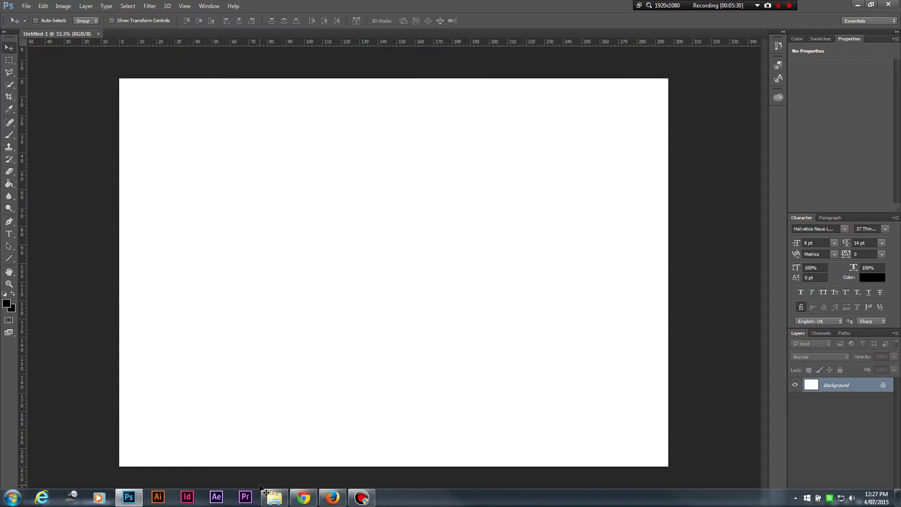
Place the picture of the house sketch and snowy photo from the file folder into the blank document as its own layer
left_click(272, 498)
left_click_drag(299, 136, 216, 297)
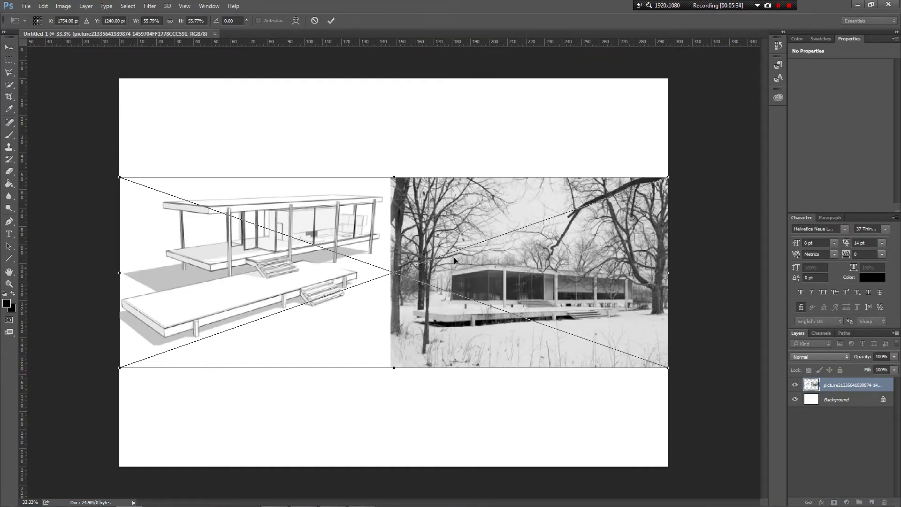
key("Return")
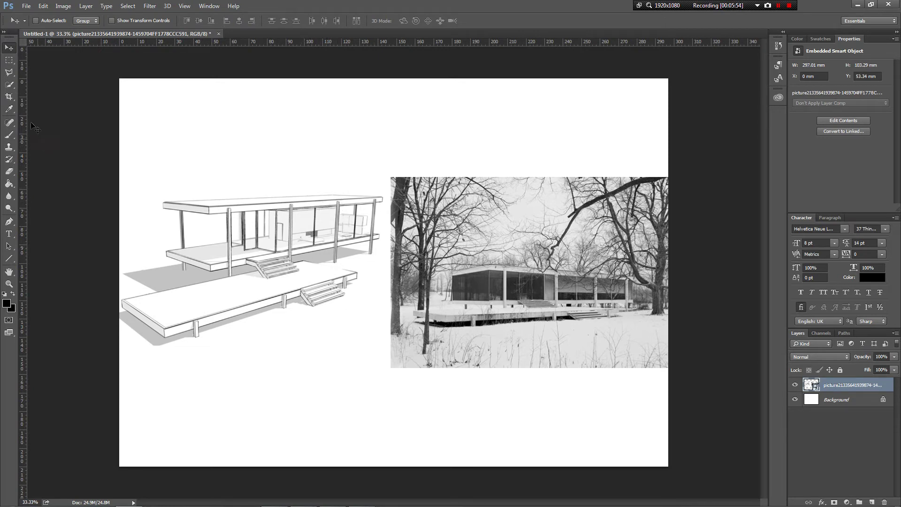
Select the house sketch half of the picture with a rectangular marquee and add a layer mask that hides the photo half
left_click(9, 60)
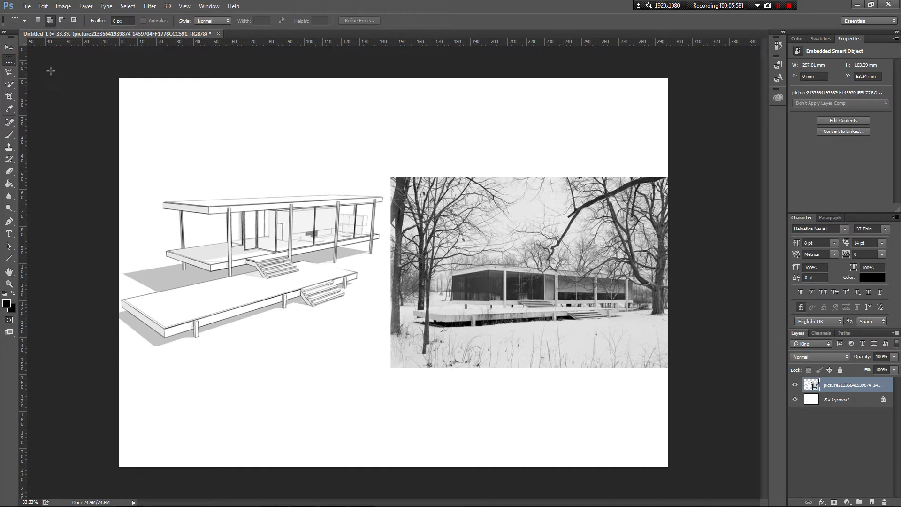
left_click_drag(116, 167, 387, 378)
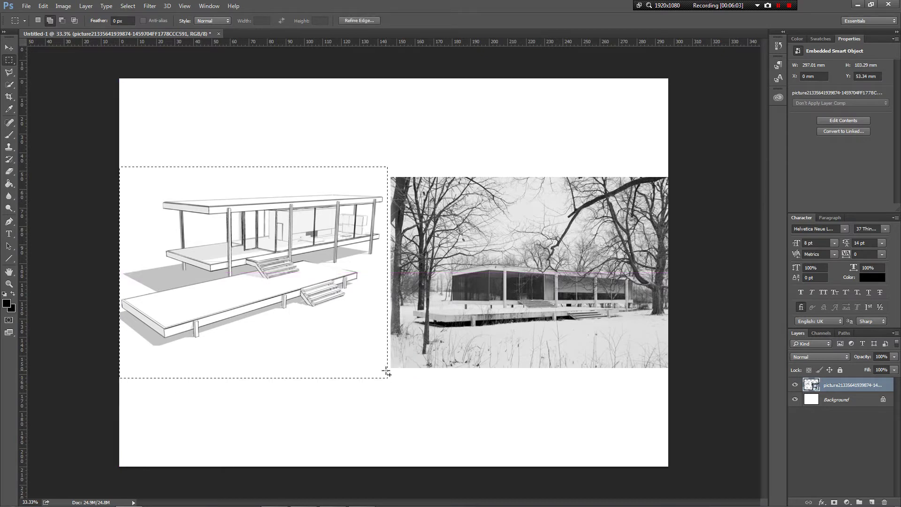
left_click(834, 502)
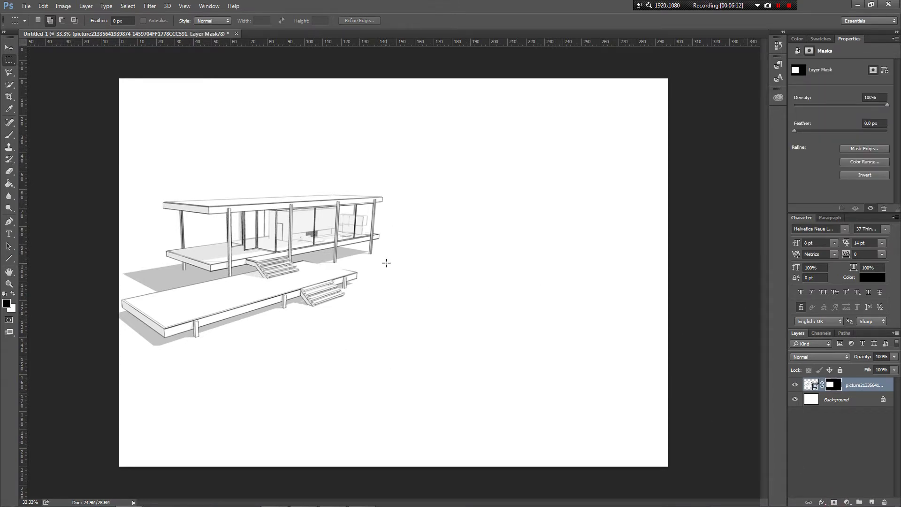
Move the masked house sketch from the page's edge to about the middle of the page
left_click(9, 47)
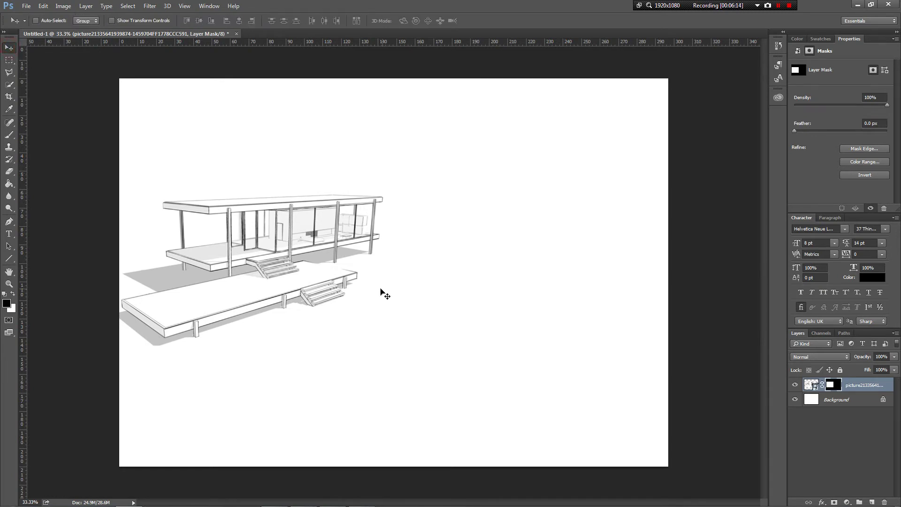
left_click_drag(258, 261, 368, 268)
left_click_drag(412, 299, 418, 300)
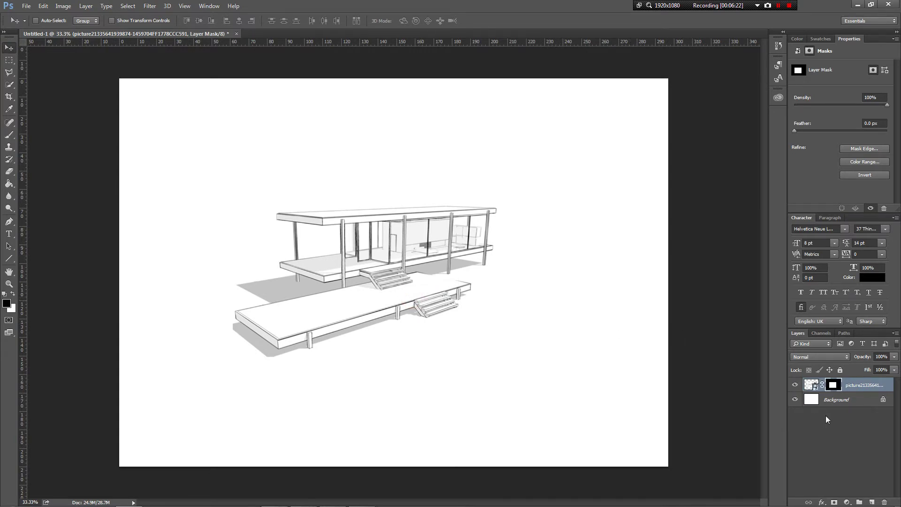
Hide and show the Background layer and the picture layer in turn to examine what each contributes
left_click(803, 403)
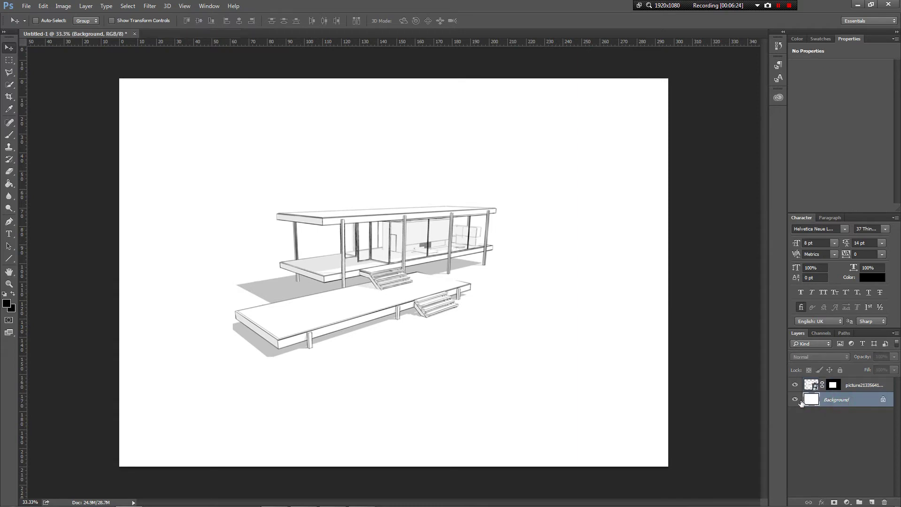
left_click(796, 400)
left_click(796, 400)
left_click(795, 400)
left_click(794, 386)
left_click(795, 385)
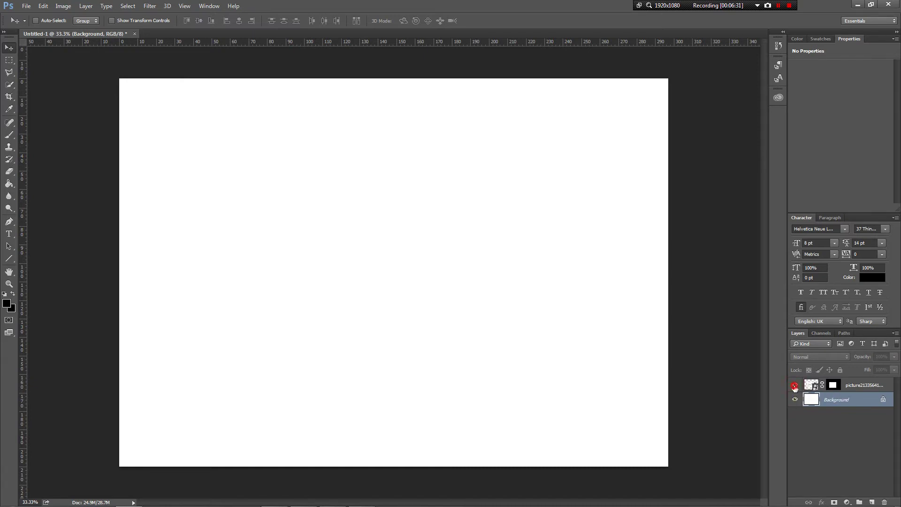
Duplicate the masked picture layer, hide the original beneath it, and keep the copy visible and selected
left_click(861, 388)
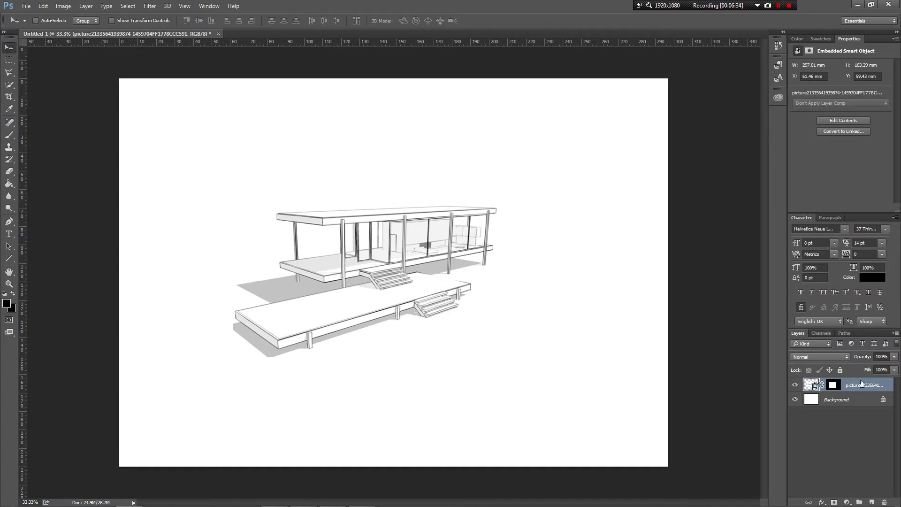
left_click_drag(868, 393, 872, 501)
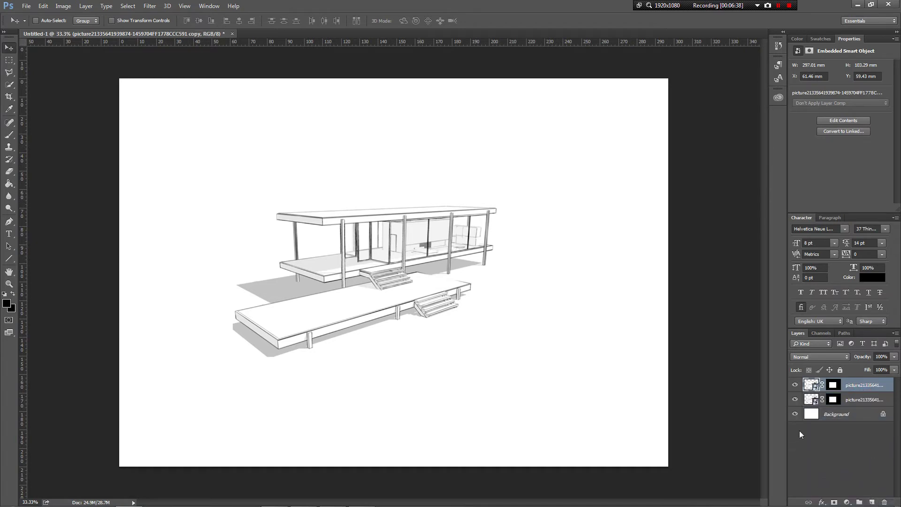
left_click(795, 385)
left_click(795, 385)
left_click(795, 386)
left_click(795, 400)
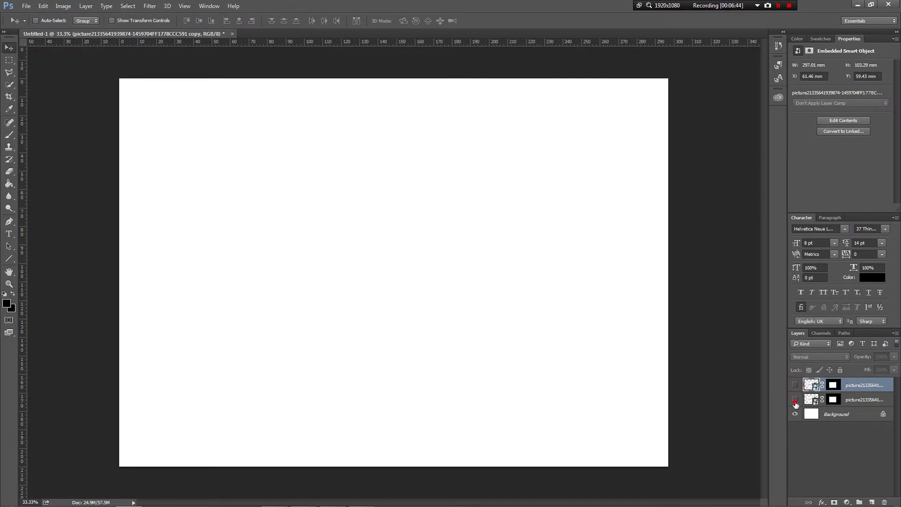
left_click(795, 400)
left_click(795, 399)
left_click(865, 399)
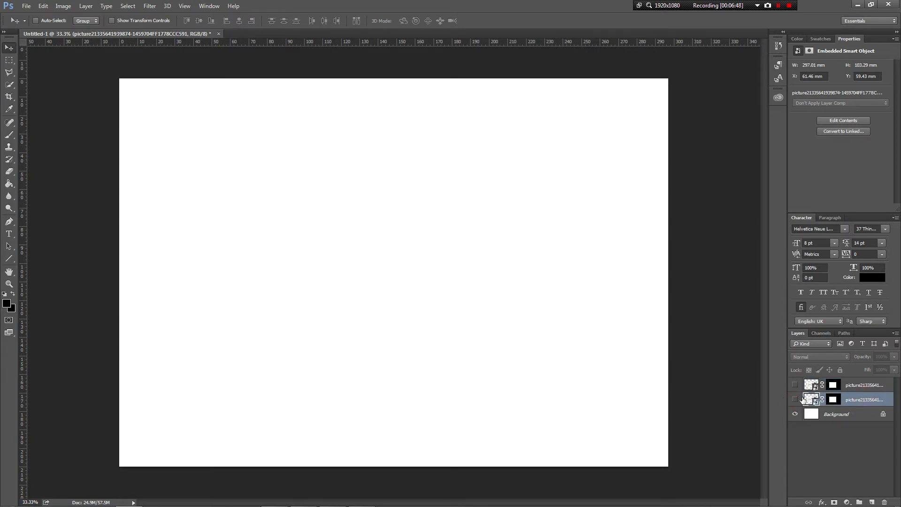
left_click(794, 386)
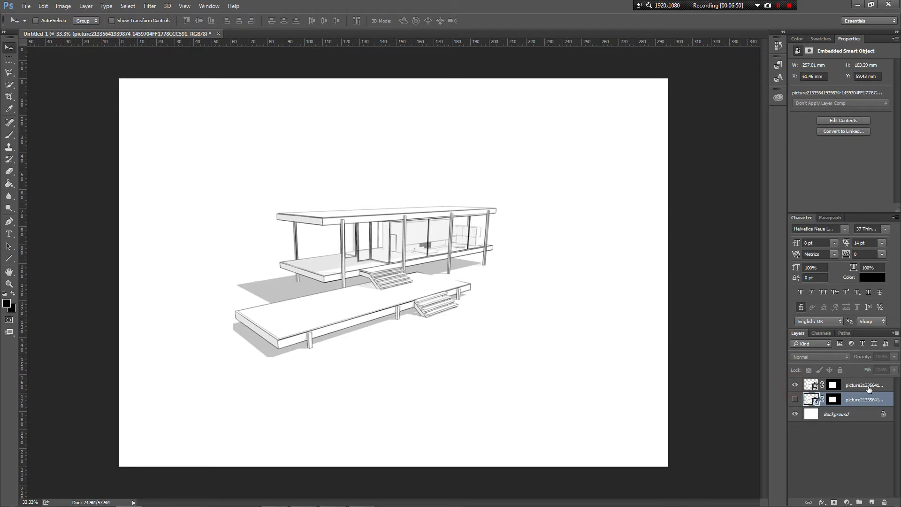
left_click(872, 386)
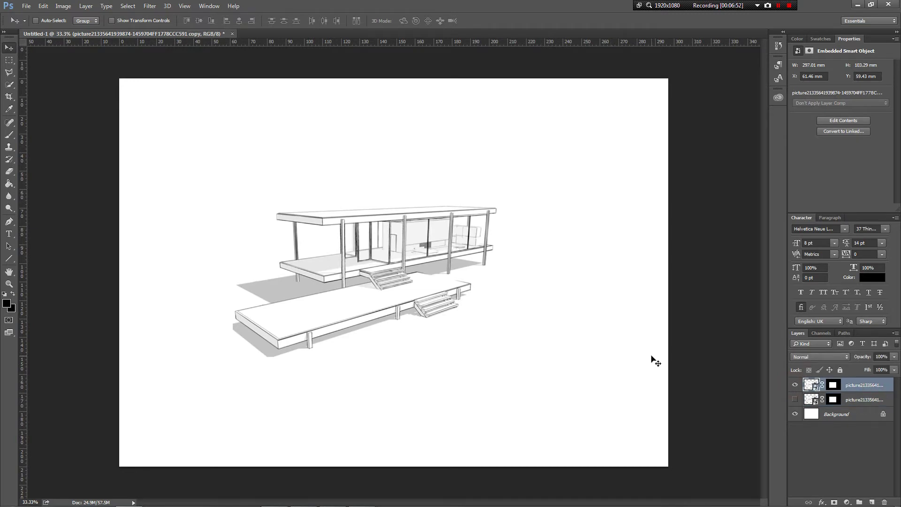
Add a new empty layer on top and select the front terrace's deck surface with the Polygonal Lasso along its four corners
left_click(871, 500)
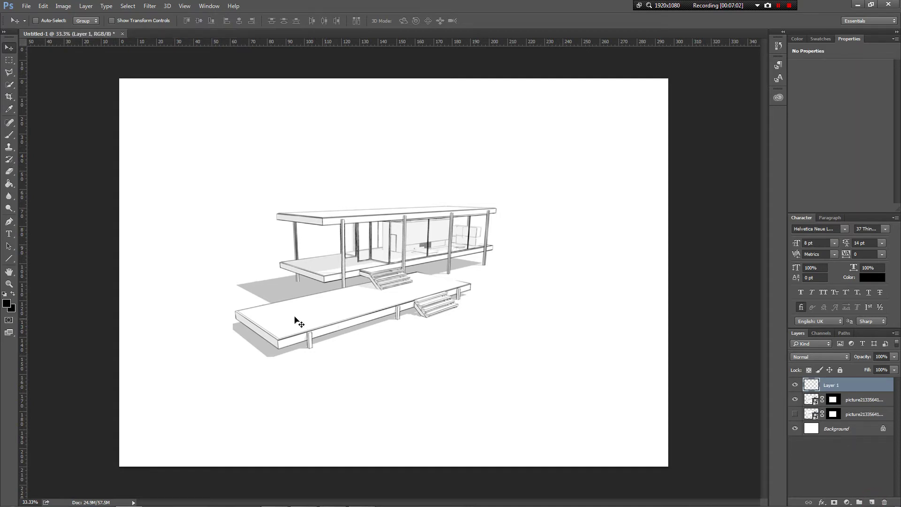
scroll(292, 333, "up", 5)
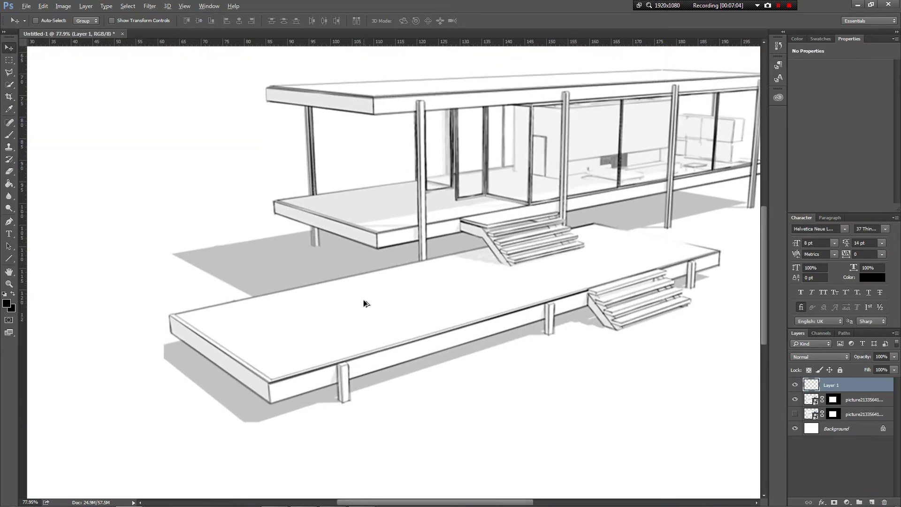
scroll(428, 312, "up", 2)
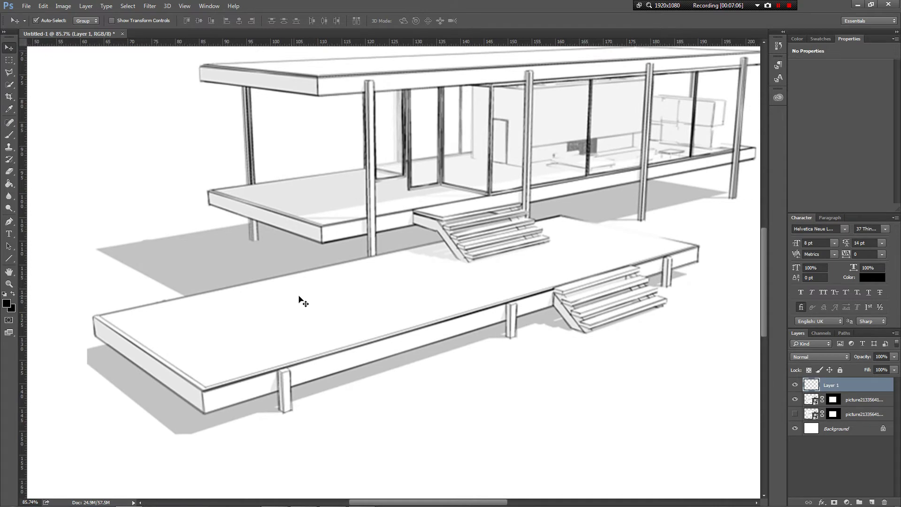
scroll(301, 300, "right", 1)
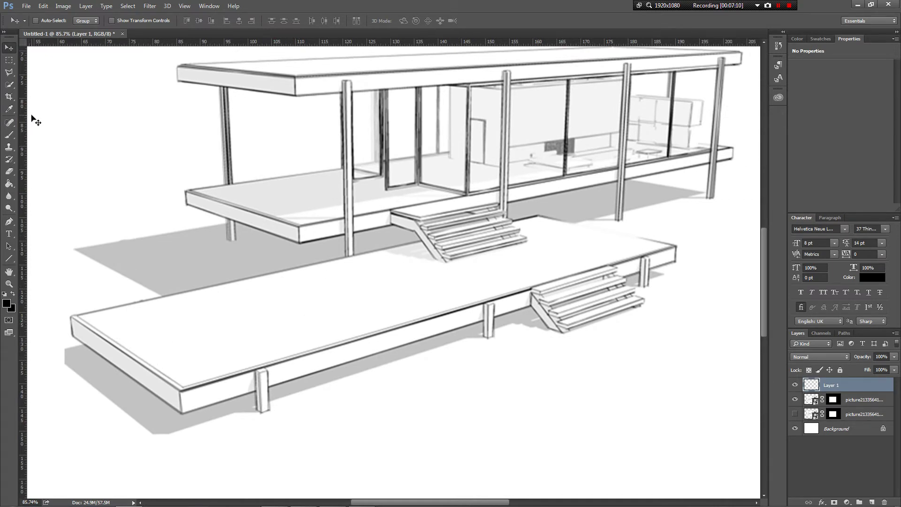
left_click(10, 73)
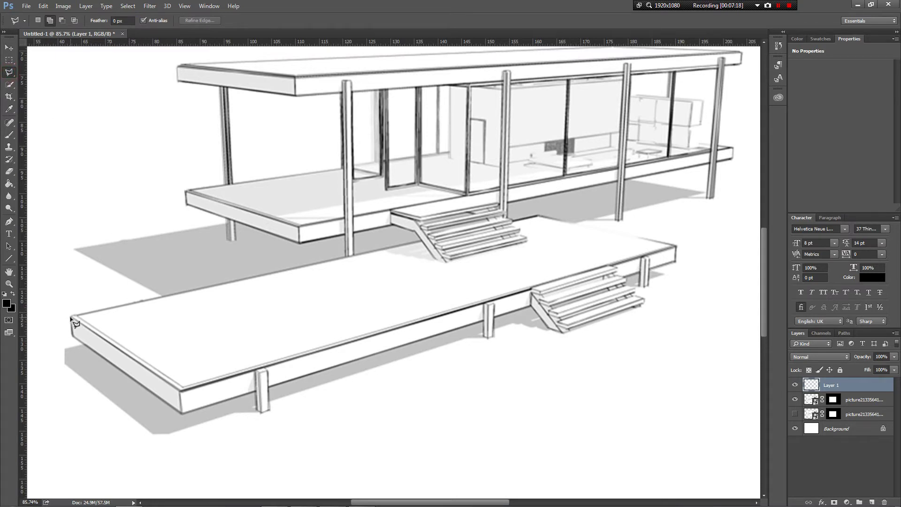
left_click(179, 391)
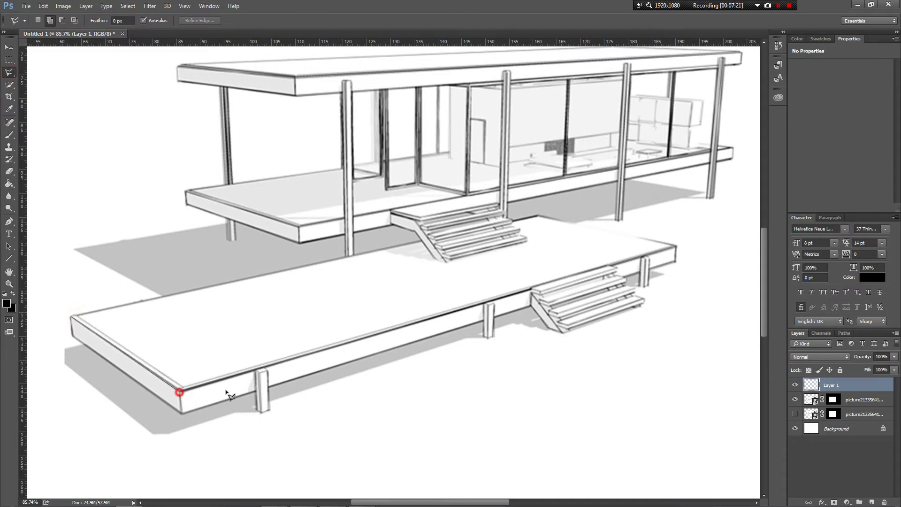
left_click(676, 245)
left_click(538, 216)
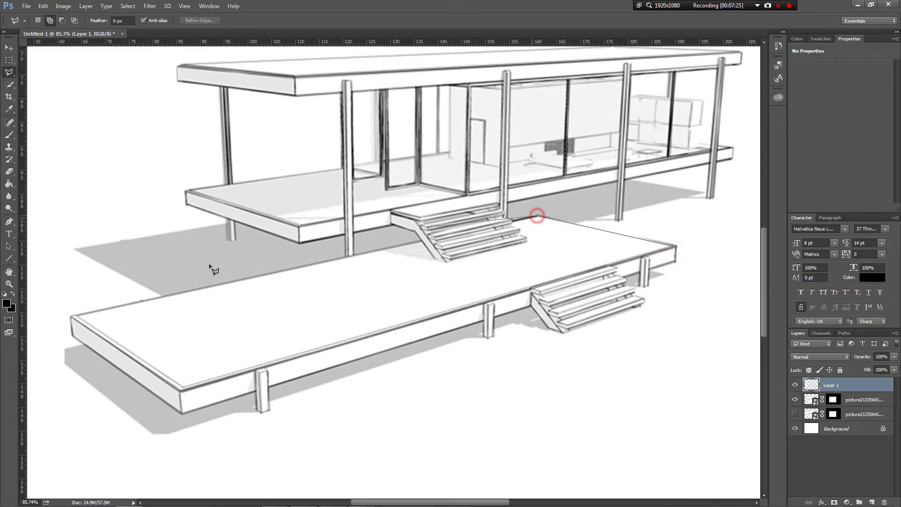
left_click(73, 318)
Try the lasso's subtract-from-selection mode and return it to add-to-selection
scroll(431, 347, "down", 1)
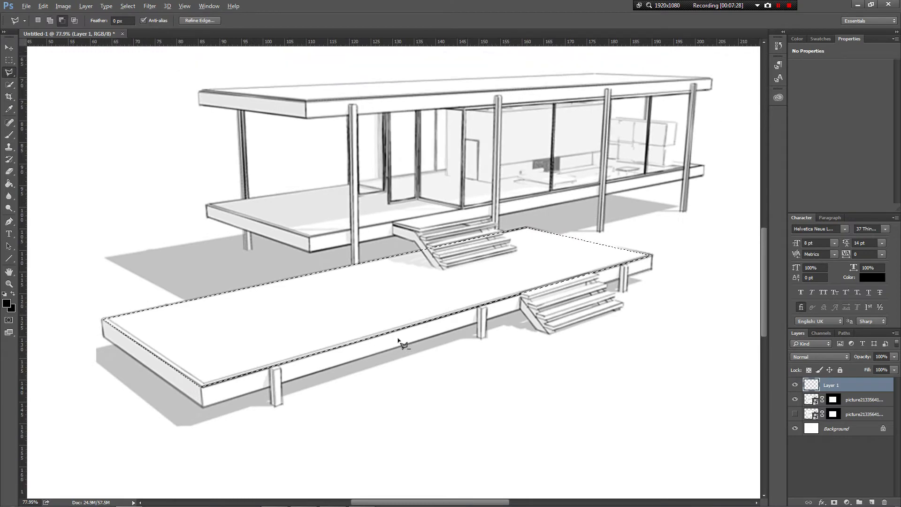
scroll(398, 340, "down", 1)
scroll(461, 302, "up", 3)
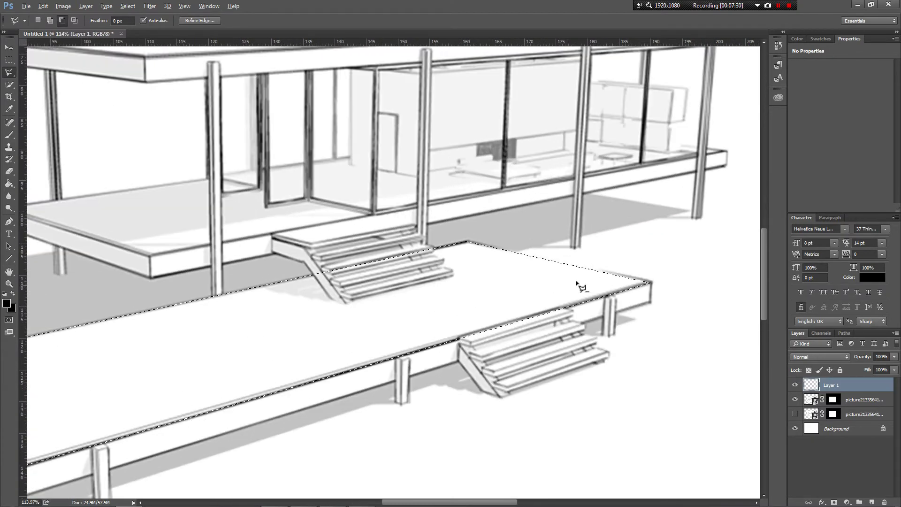
scroll(553, 322, "down", 1)
scroll(554, 322, "left", 4)
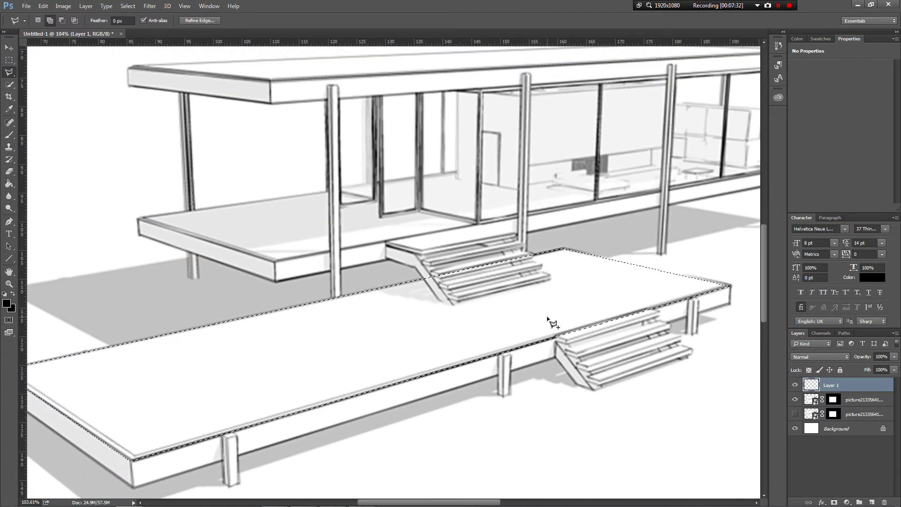
scroll(553, 323, "down", 1)
scroll(519, 332, "down", 1)
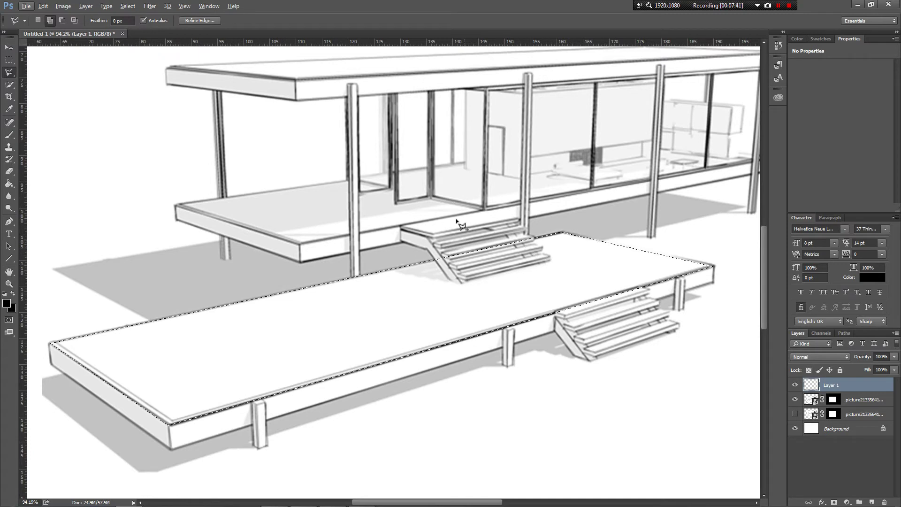
left_click(62, 21)
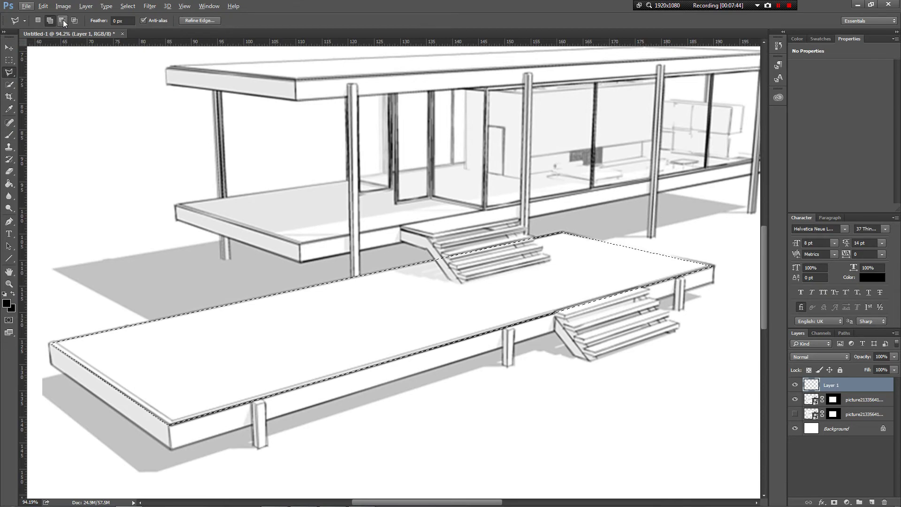
left_click(63, 21)
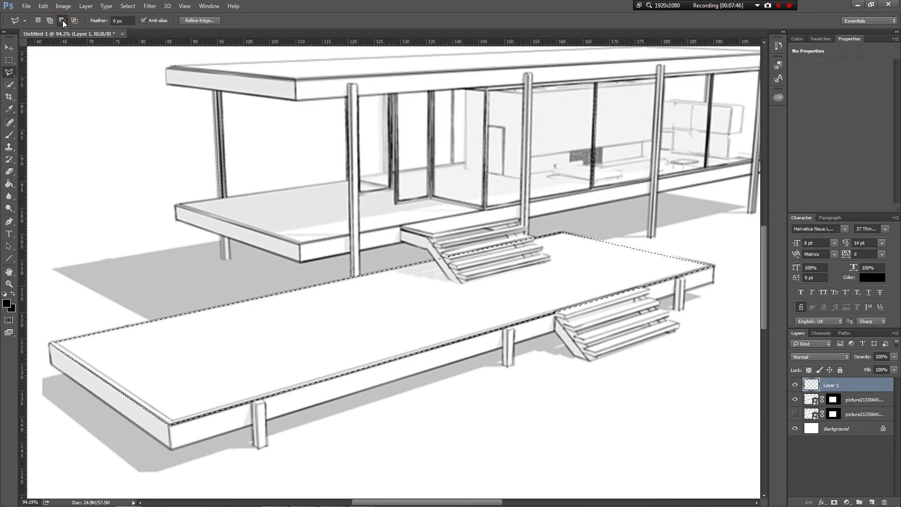
left_click(50, 21)
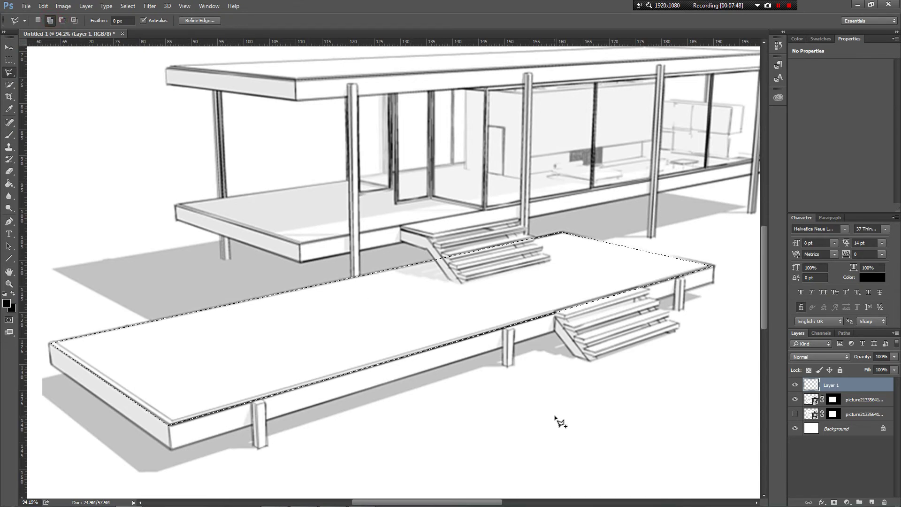
Subtract the upper staircase overlapping the deck from the selection by tracing its outline with the Polygonal Lasso
scroll(598, 309, "up", 5)
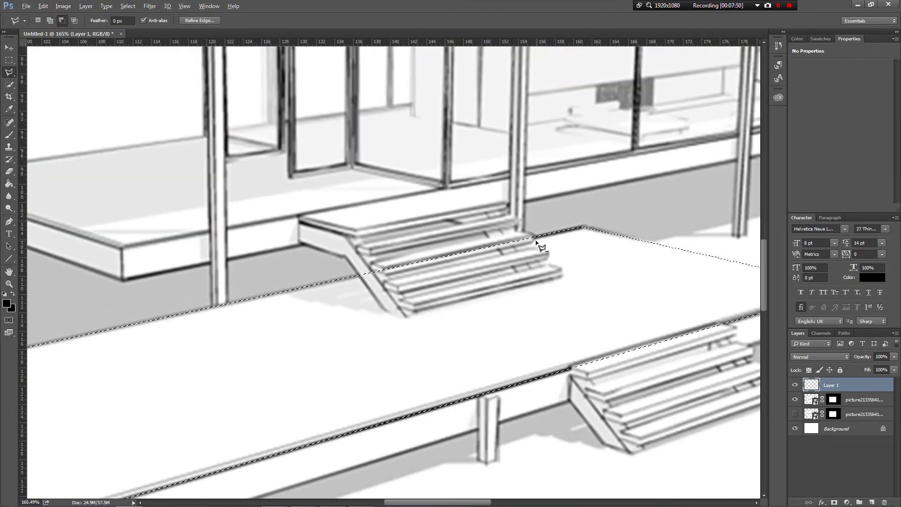
key("alt")
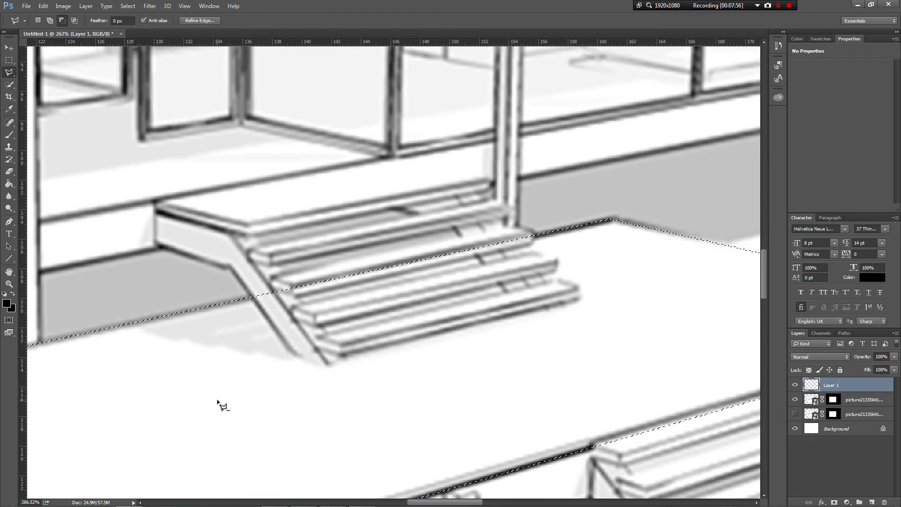
key("shift")
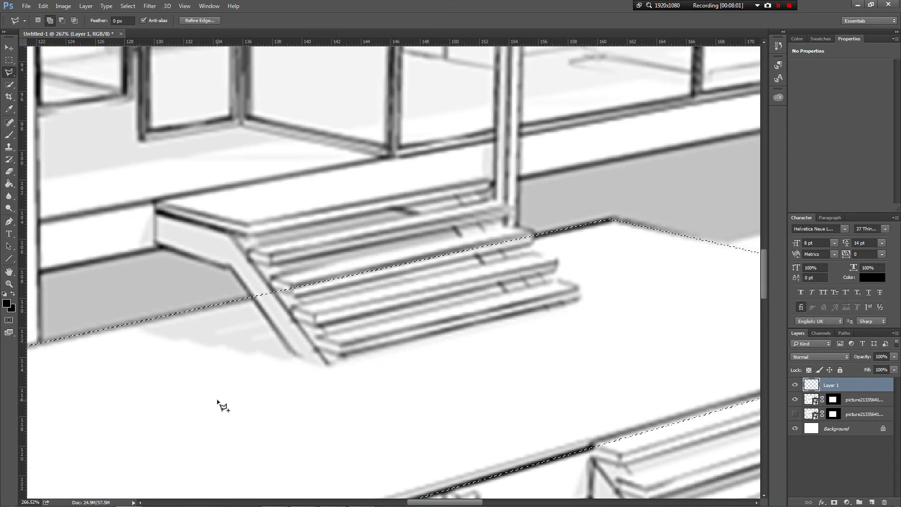
key("alt")
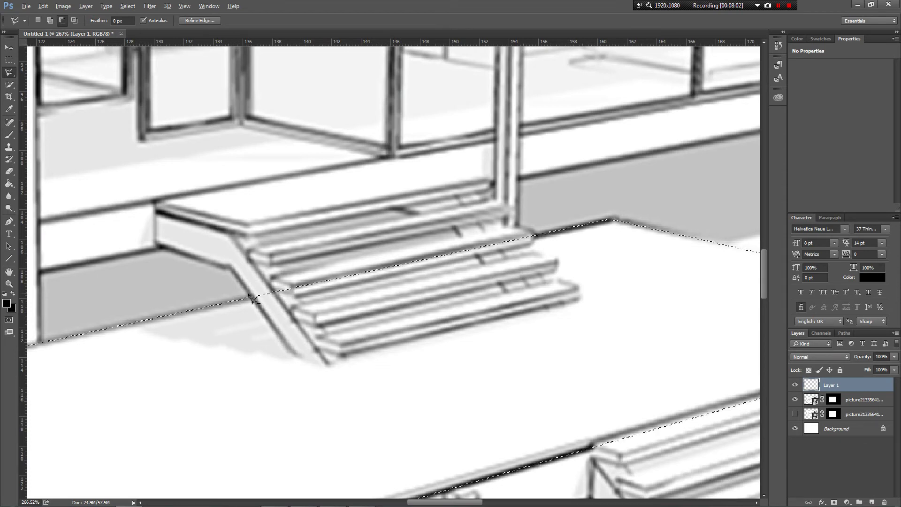
left_click(291, 352)
left_click(329, 365)
left_click(580, 299)
left_click(579, 287)
left_click(557, 280)
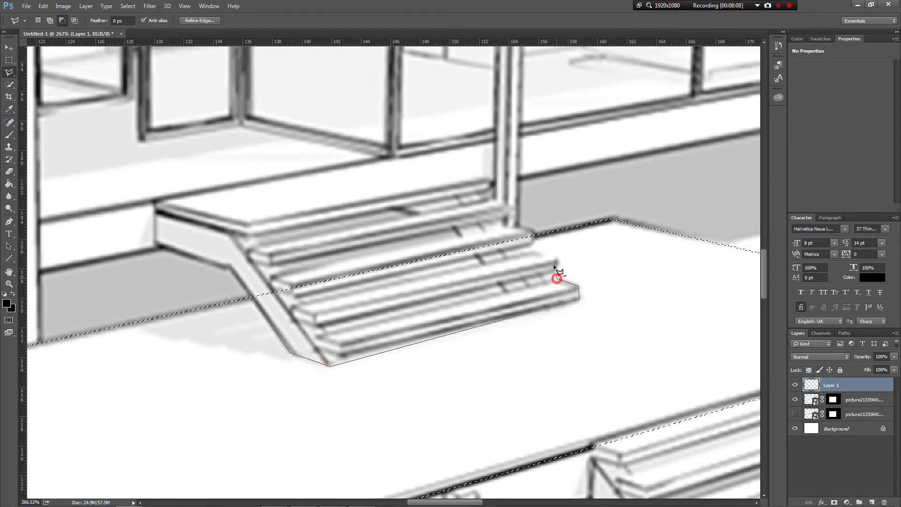
left_click(558, 259)
left_click(534, 253)
left_click(533, 234)
left_click(340, 235)
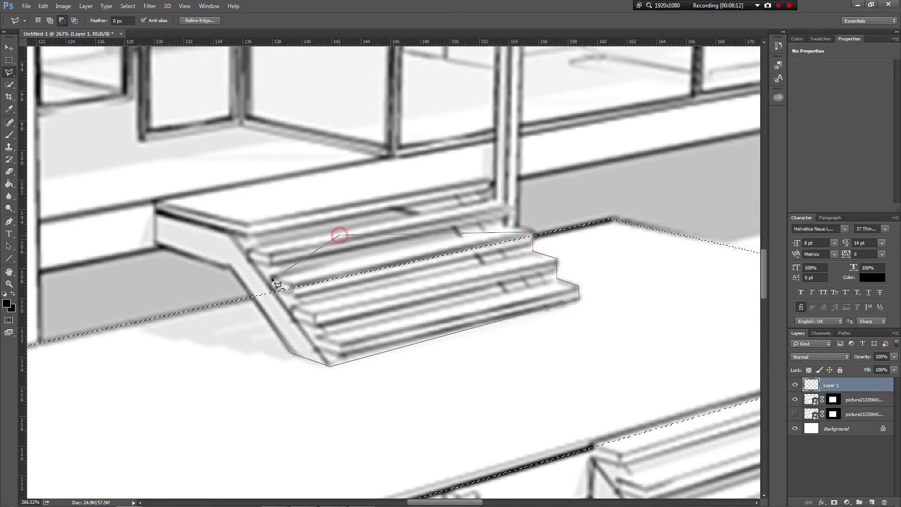
left_click(249, 288)
Set the foreground colour to the dark red bd0b0b
scroll(513, 262, "down", 5)
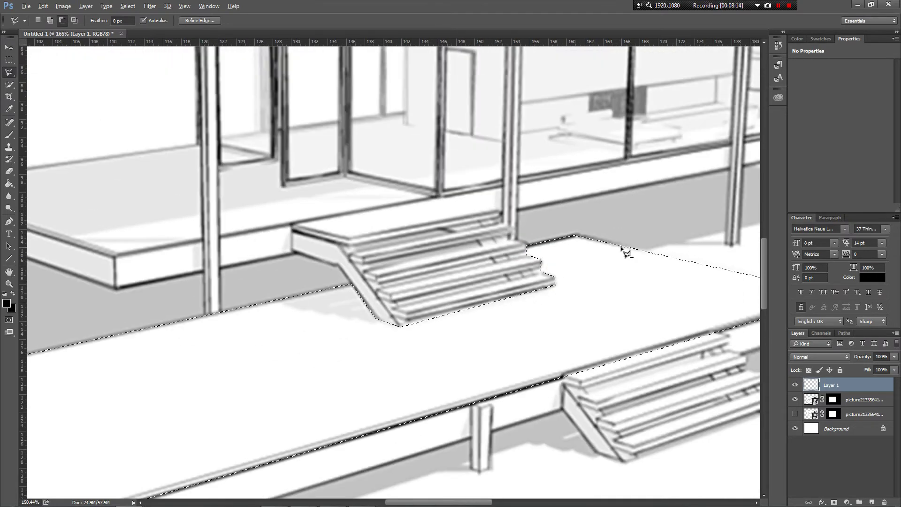
scroll(599, 257, "down", 2)
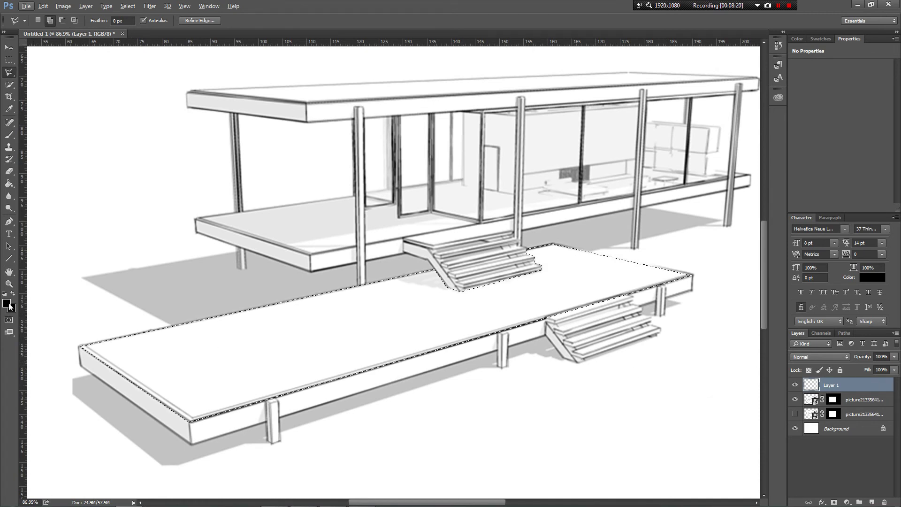
left_click(7, 304)
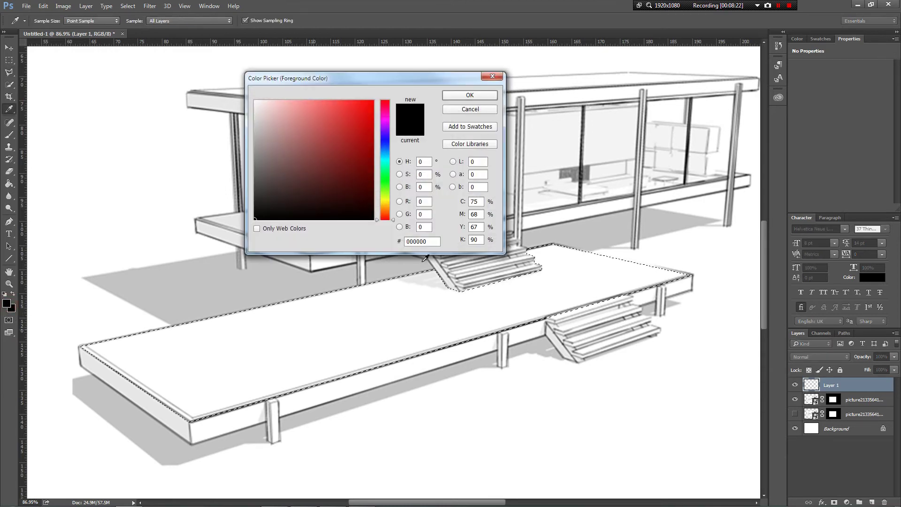
left_click_drag(357, 157, 367, 131)
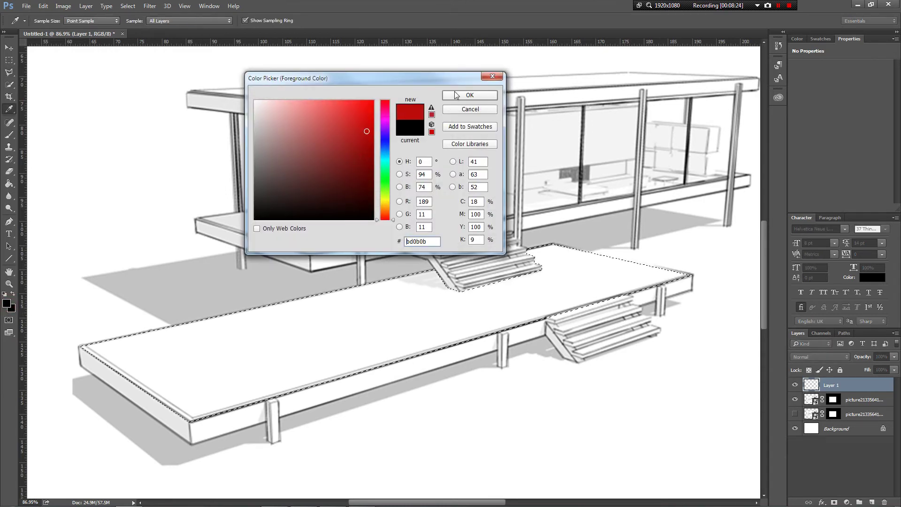
left_click(455, 95)
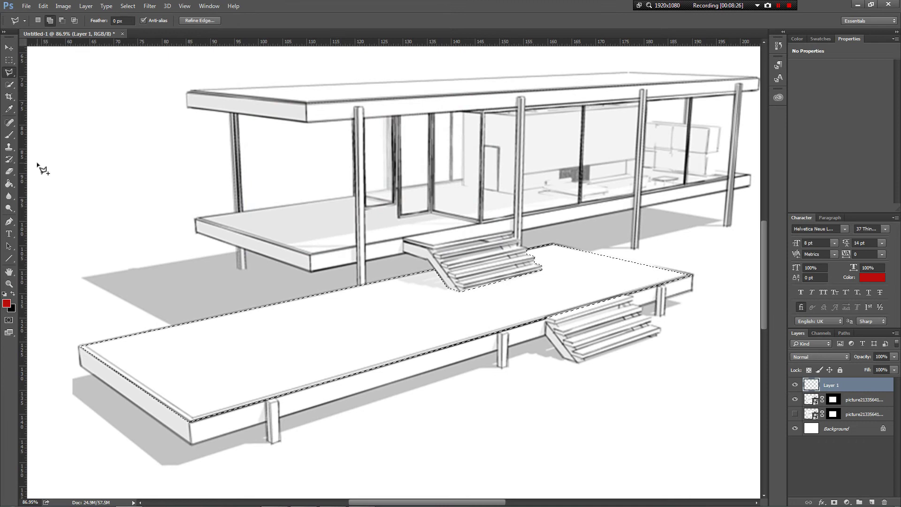
Paint one dab in the middle of the selected deck with the soft round brush at 300 px and 50% opacity
left_click(9, 134)
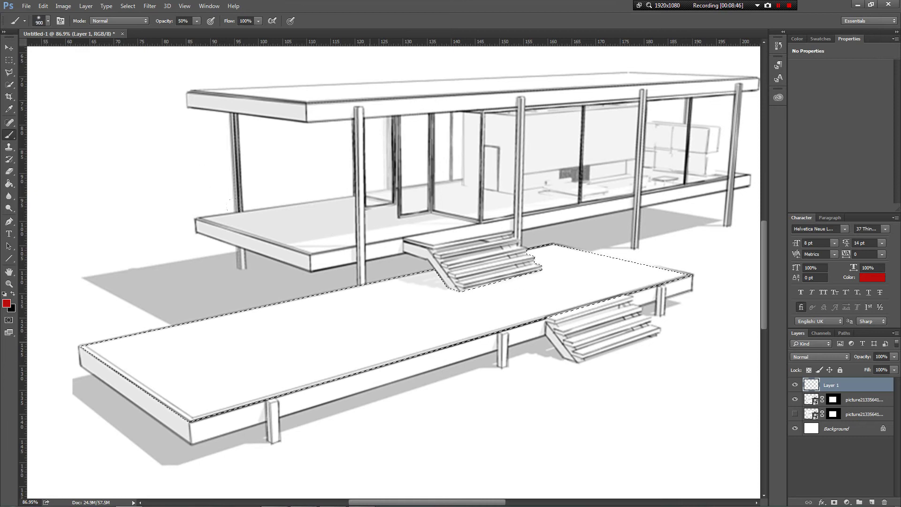
left_click(49, 20)
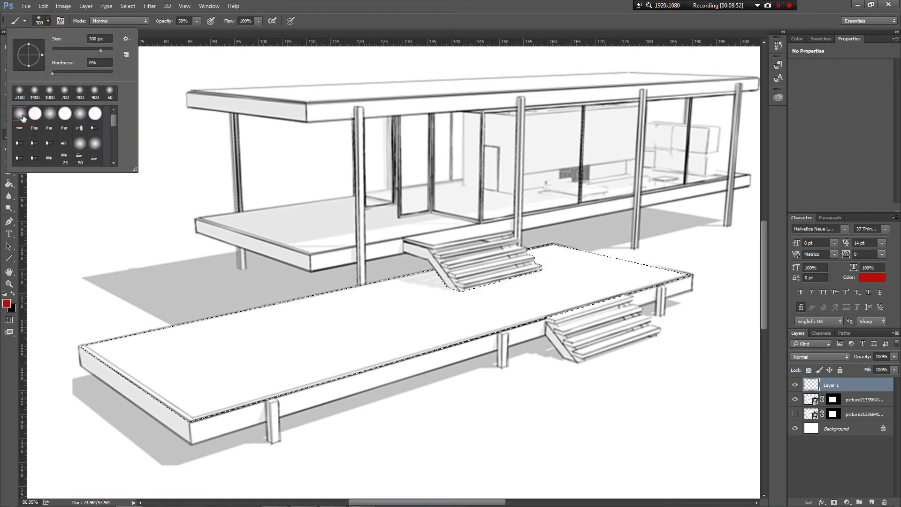
left_click(332, 335)
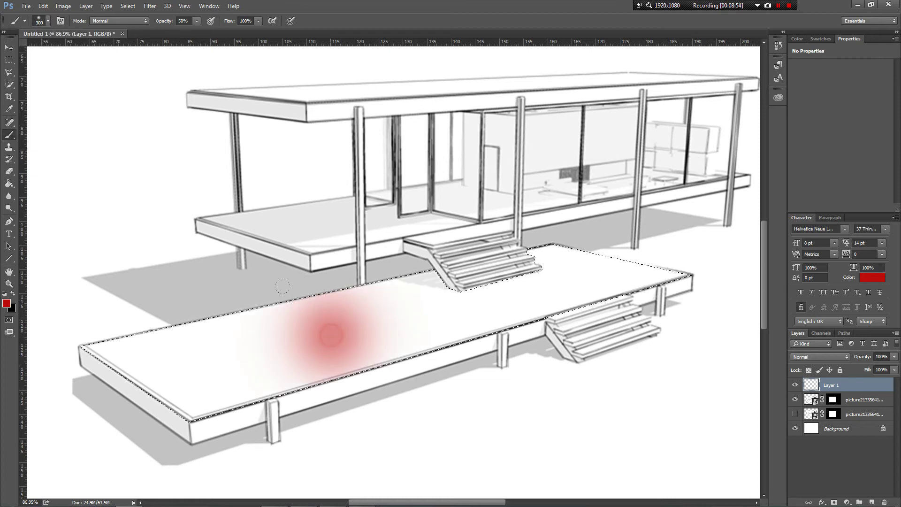
Switch to the hard round 300 px brush with 100% hardness and dab overlapping circles across the deck at 50% opacity
left_click(48, 21)
left_click(34, 113)
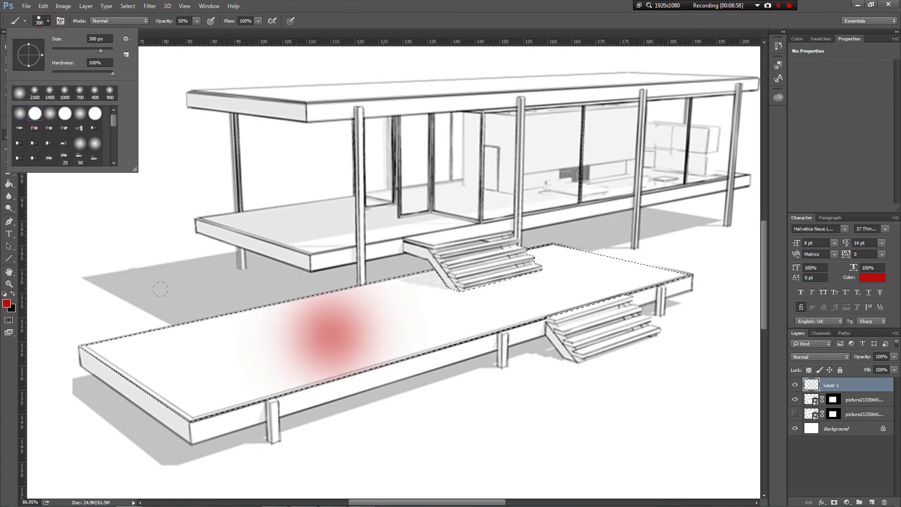
left_click(197, 359)
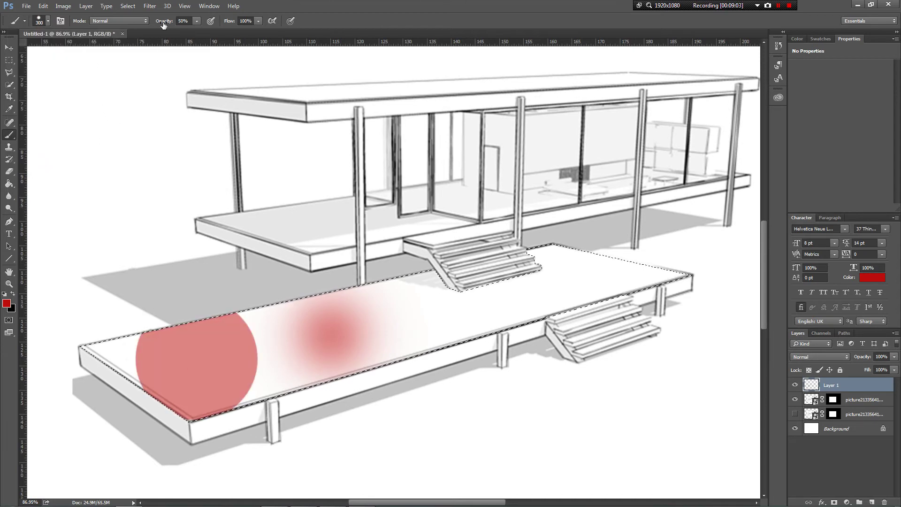
left_click(245, 388)
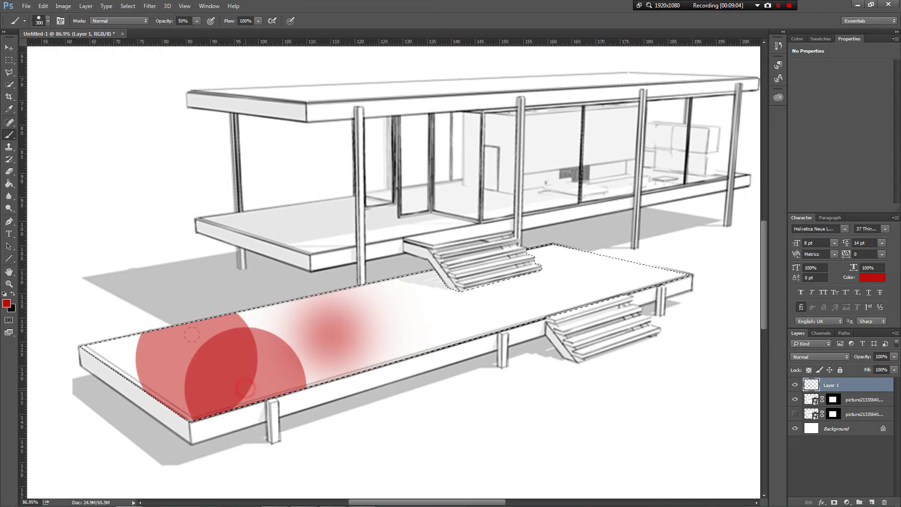
left_click(334, 331)
left_click(328, 379)
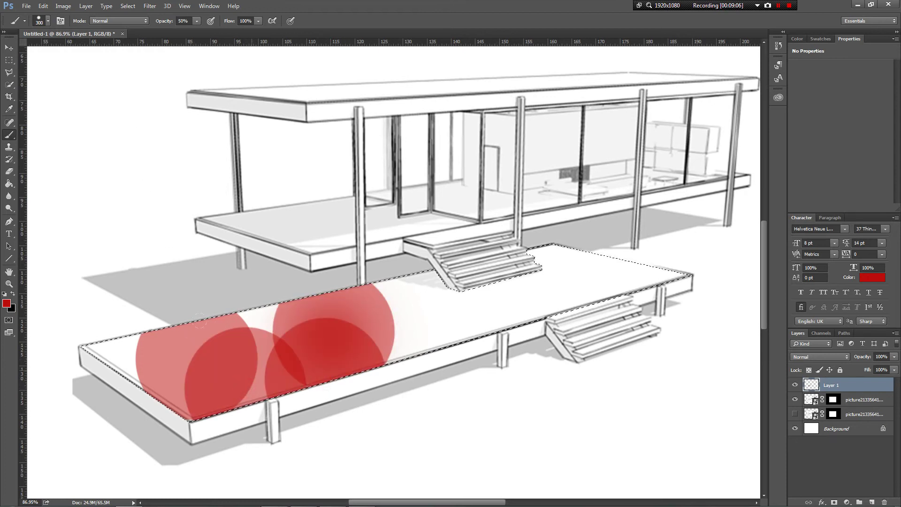
left_click(257, 380)
left_click(257, 329)
left_click(322, 336)
left_click(402, 351)
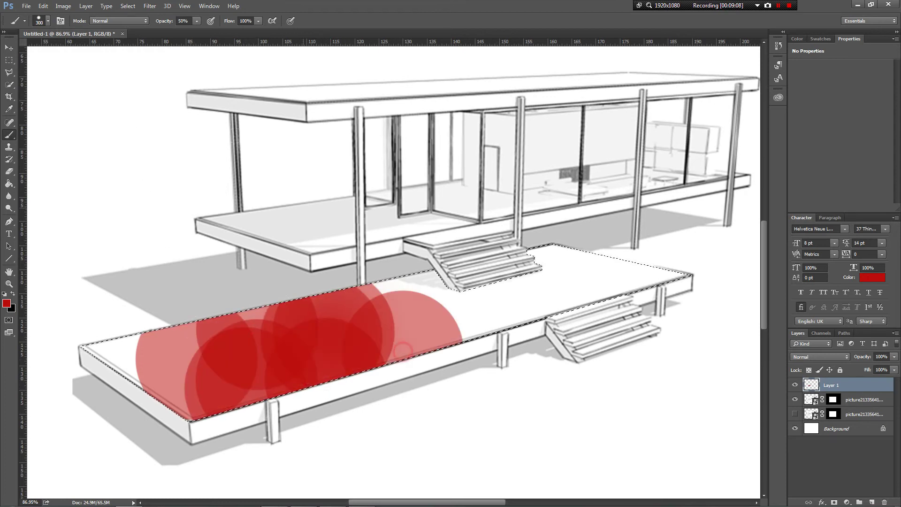
Paint the whole deck selection solid red at 100% brush opacity and deselect it
key("0")
left_click(563, 282, "shift")
mouse_move(583, 228)
left_mouse_down()
mouse_move(328, 320)
mouse_move(261, 361)
mouse_move(179, 370)
left_mouse_up()
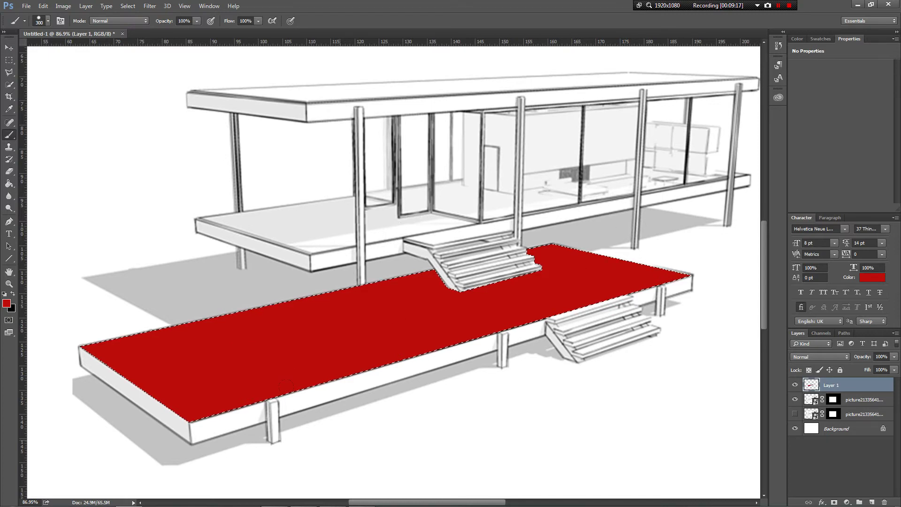
key("v")
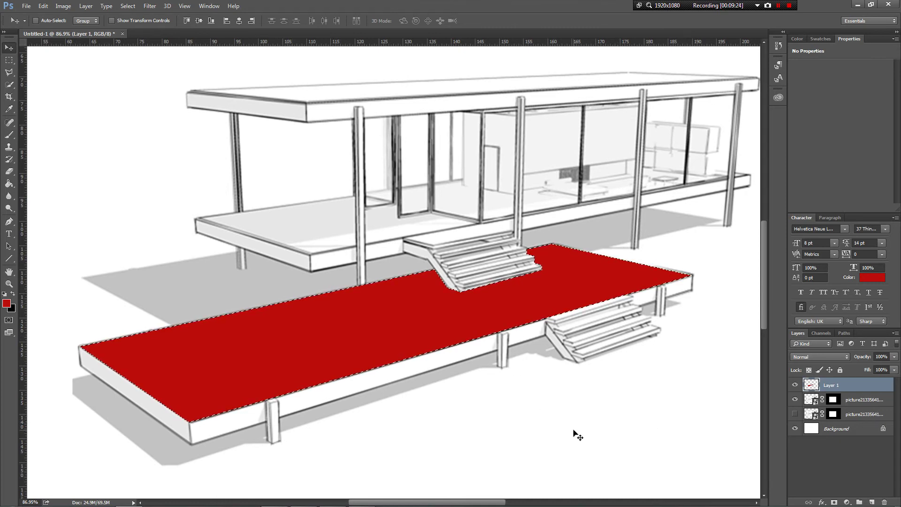
key("ctrl+d")
Place the texture concrete+01_b010 - Copy from the Maps Jpeg folder as a new top layer and hide it
scroll(474, 266, "down", 5)
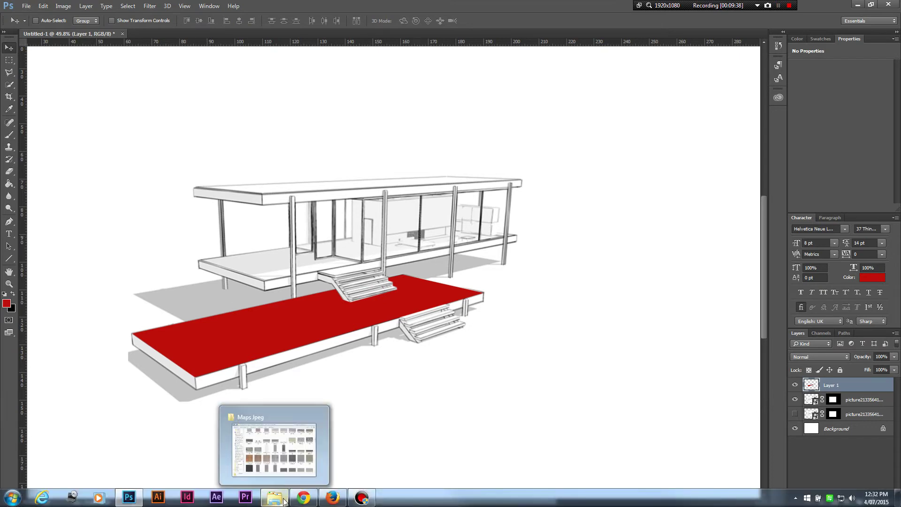
left_click(276, 496)
left_click_drag(305, 257, 170, 214)
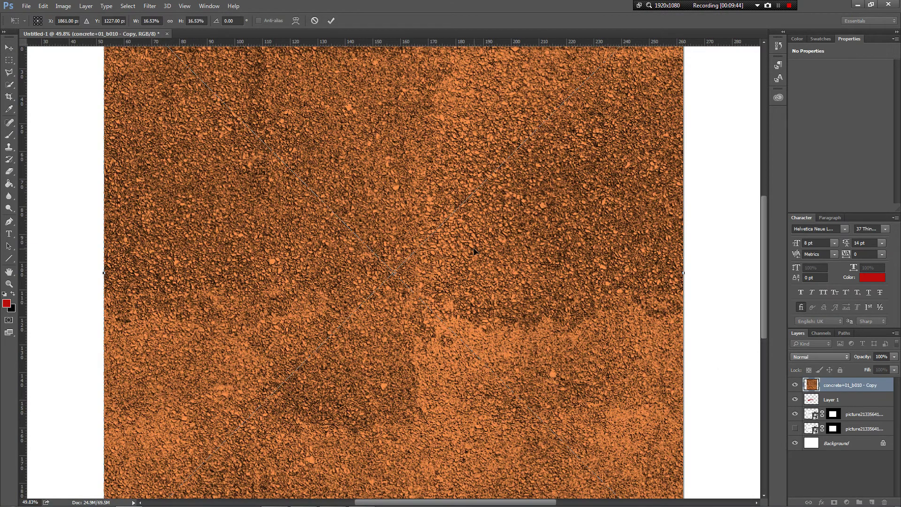
key("Return")
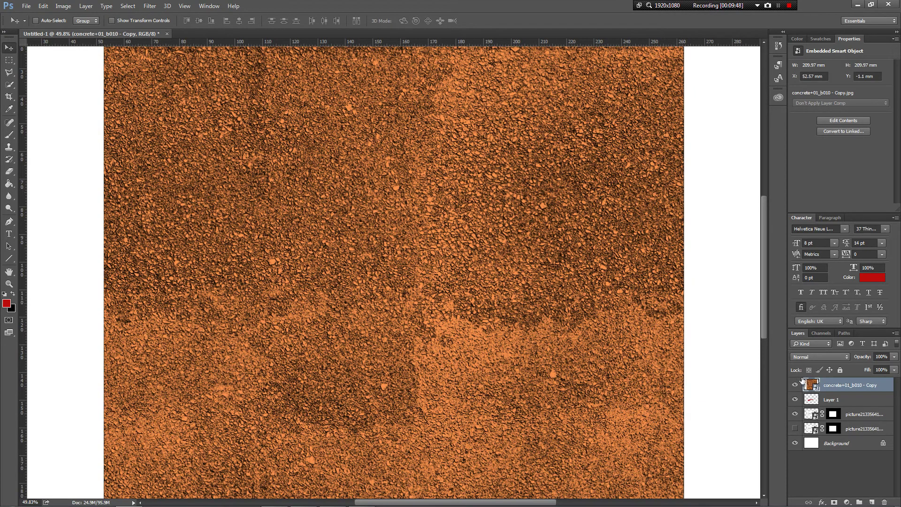
left_click(795, 385)
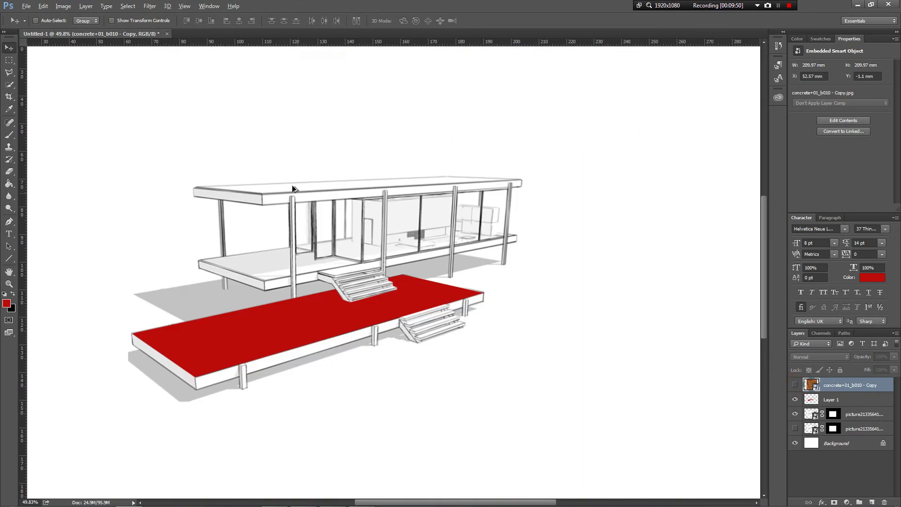
Select the front and side edge faces of the roof slab by tracing their corners with the Polygonal Lasso
scroll(275, 163, "up", 3)
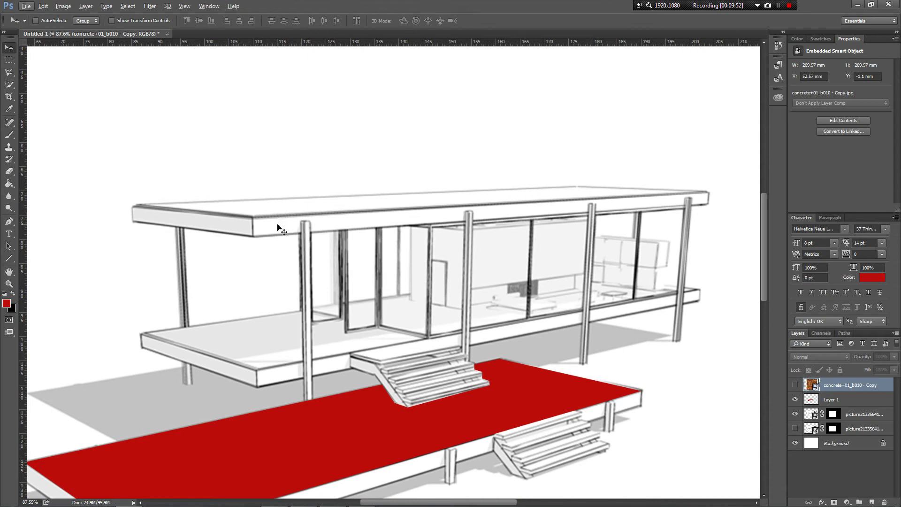
key("l")
key("alt+l")
left_click(332, 229)
left_click(133, 205)
left_click(133, 221)
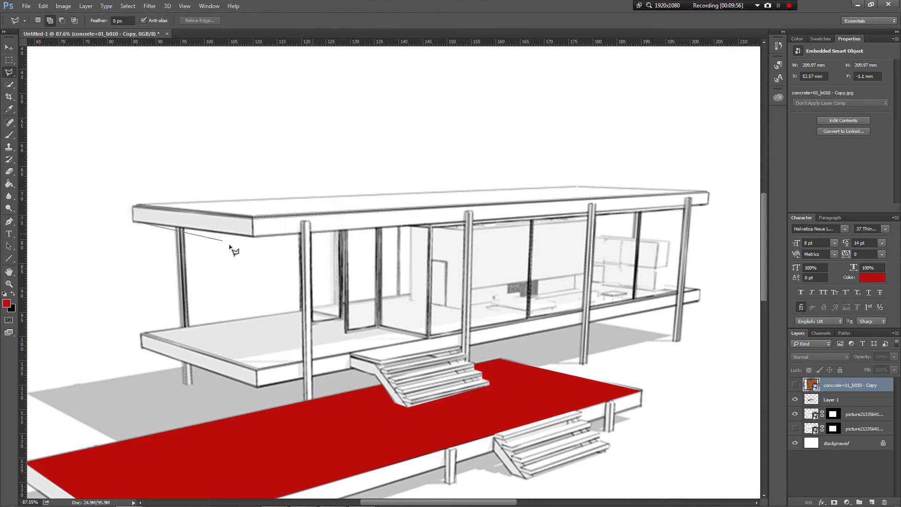
left_click(254, 236)
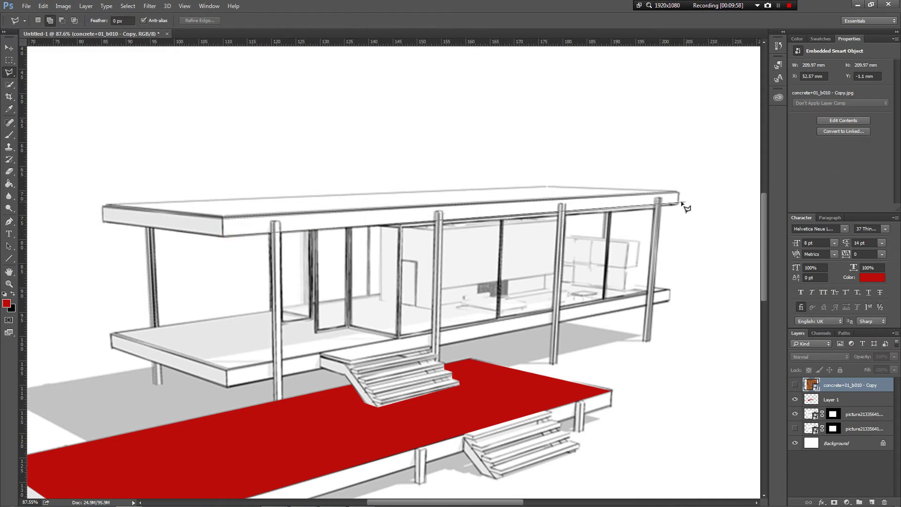
left_click(679, 194)
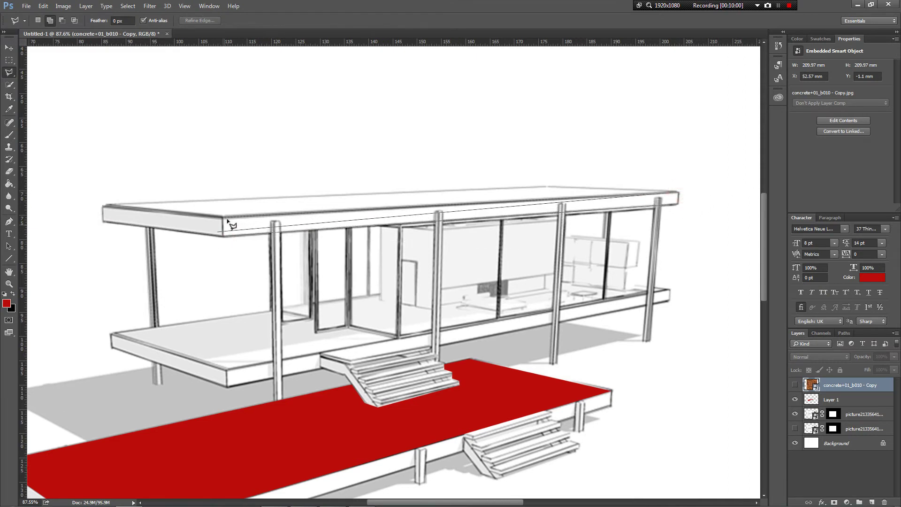
left_click(103, 207)
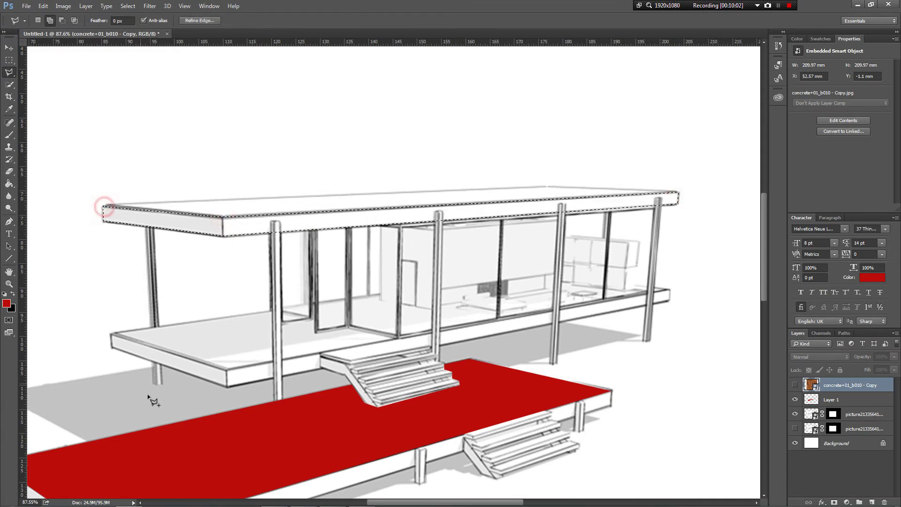
Add the front and side edge faces of the house's floor slab to the selection with the Polygonal Lasso
left_click(227, 386)
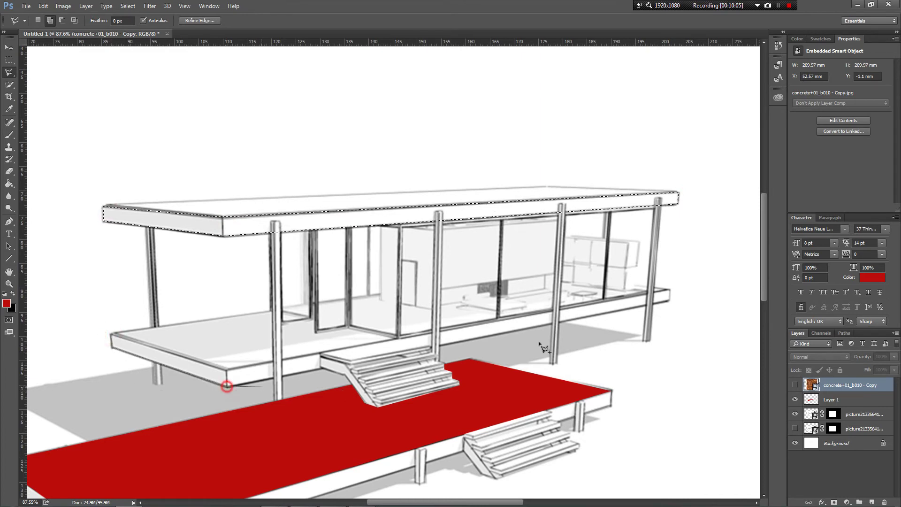
left_click(671, 295)
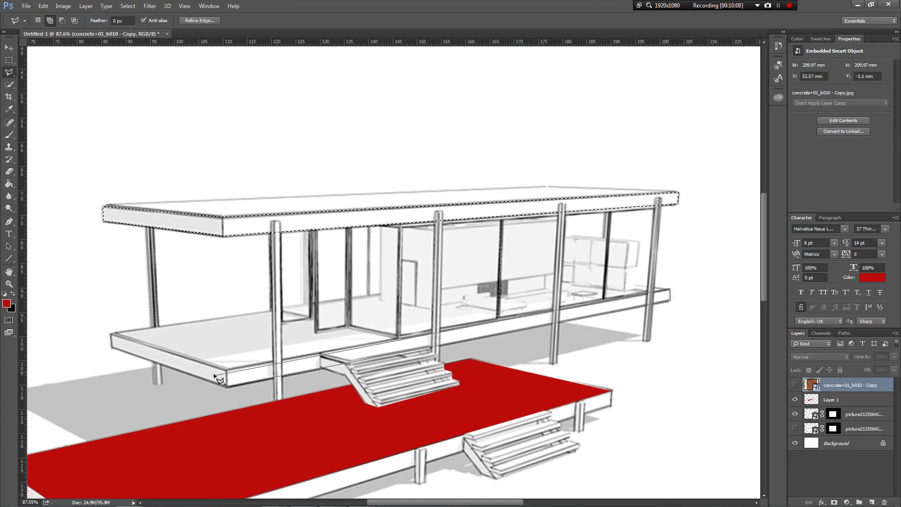
left_click(110, 334)
Subtract the part of the floor slab edge covered by the upper staircase from the selection
key("alt")
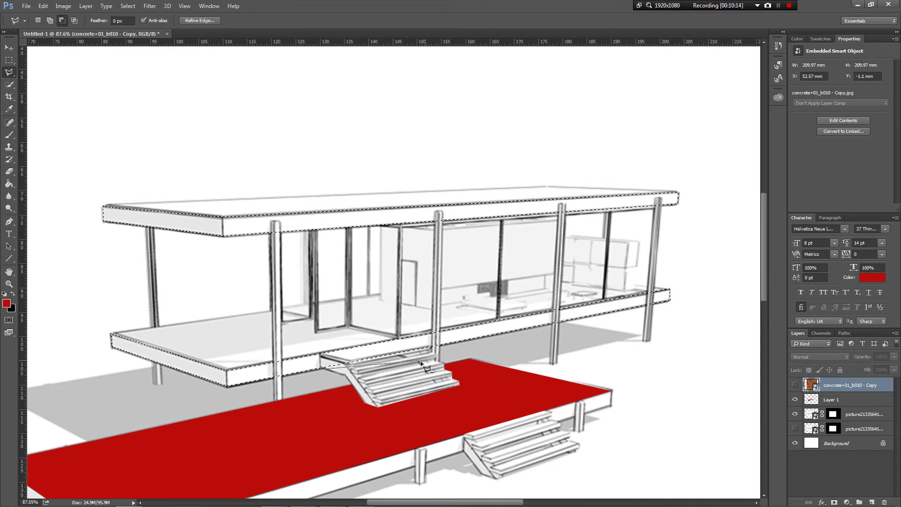
left_click(432, 335)
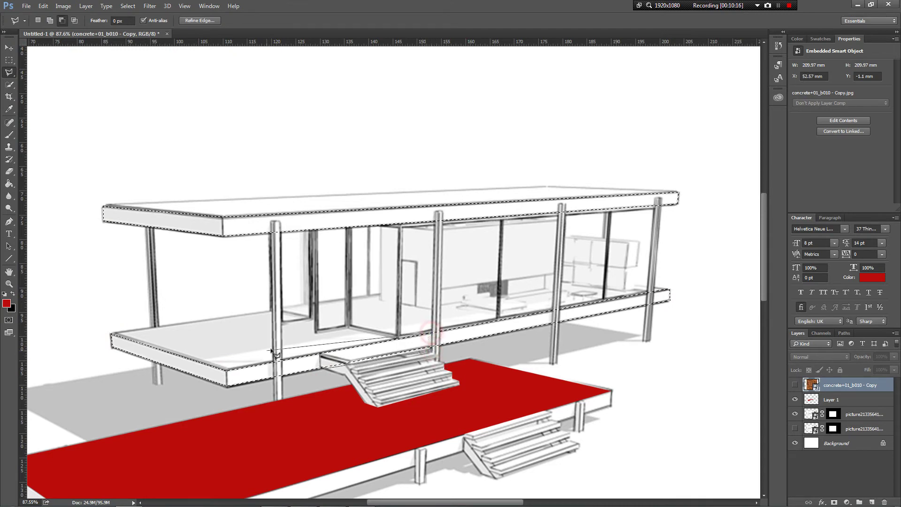
left_click(319, 351)
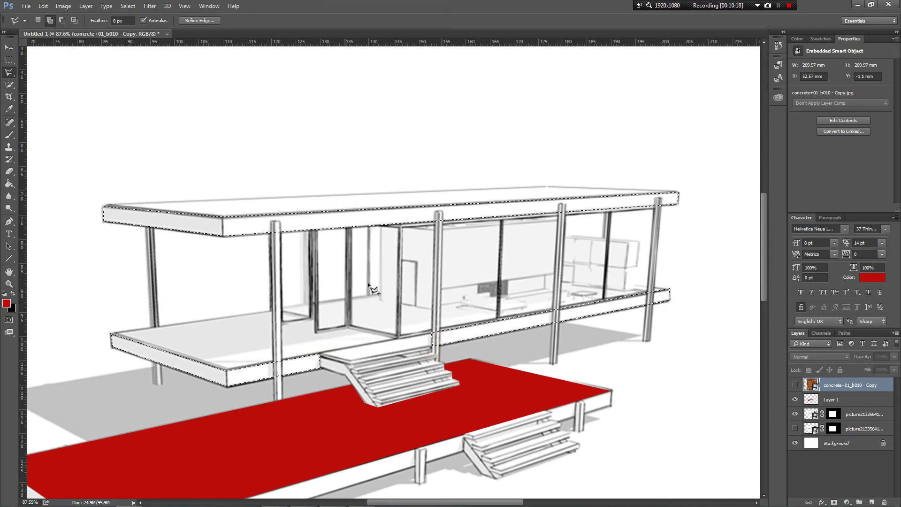
Mask the concrete texture layer to the slab edge selection and make the layer visible
left_click(795, 385)
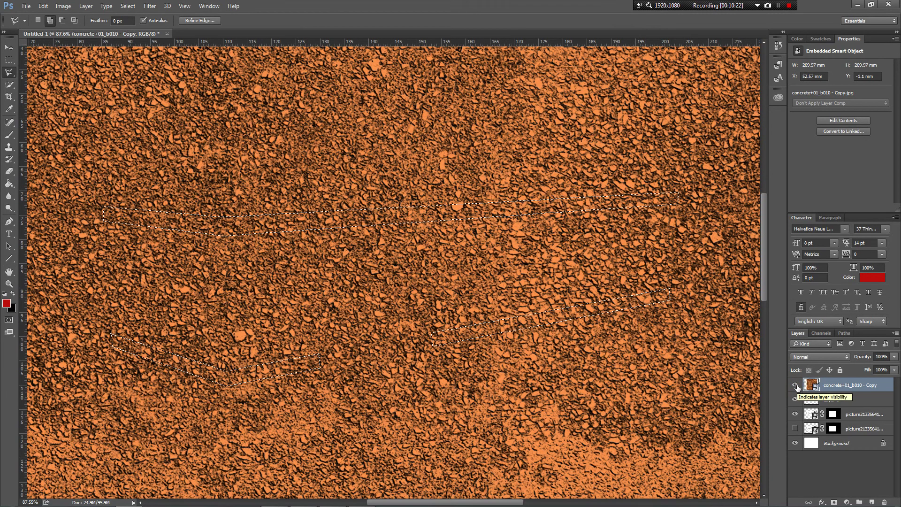
left_click(795, 385)
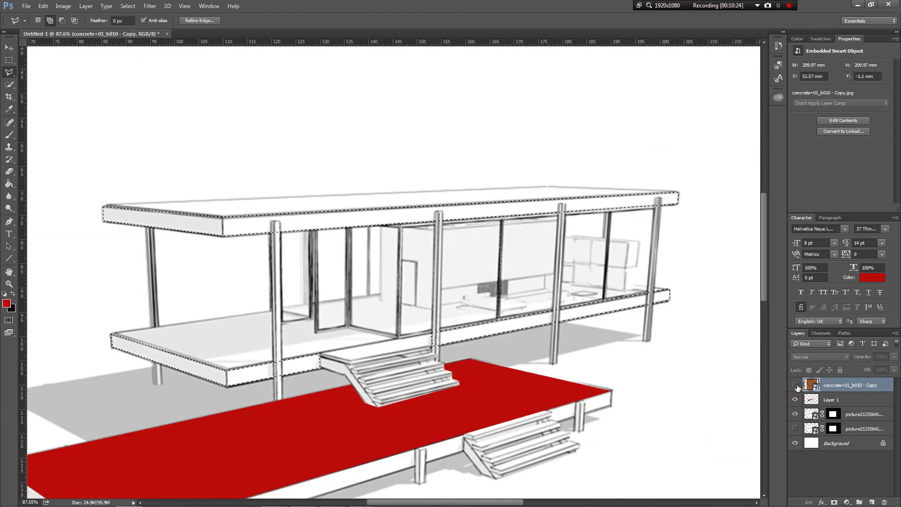
left_click(834, 502)
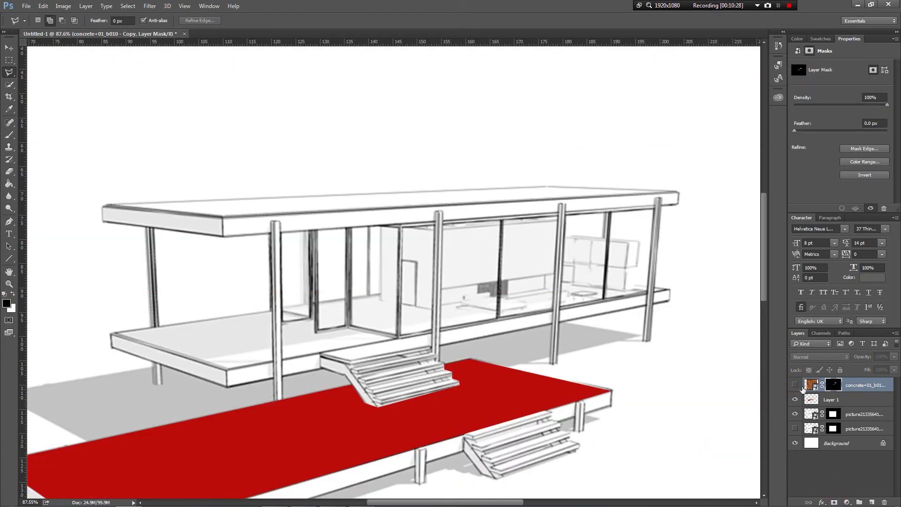
left_click(798, 384)
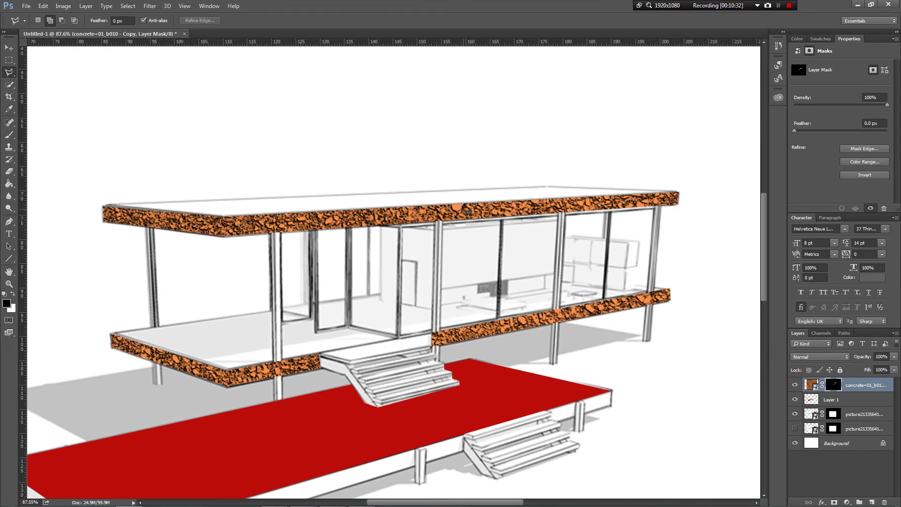
scroll(436, 210, "down", 3)
scroll(436, 210, "up", 3)
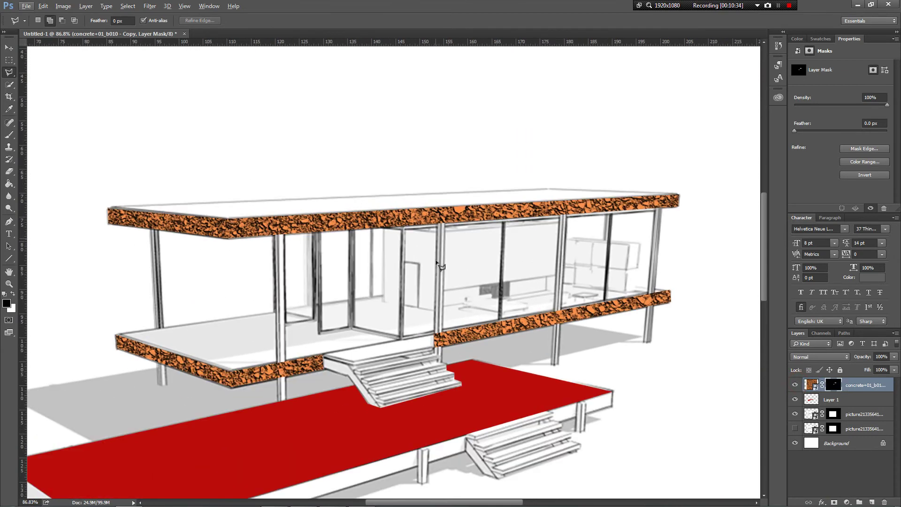
key("alt+v")
left_click(472, 316)
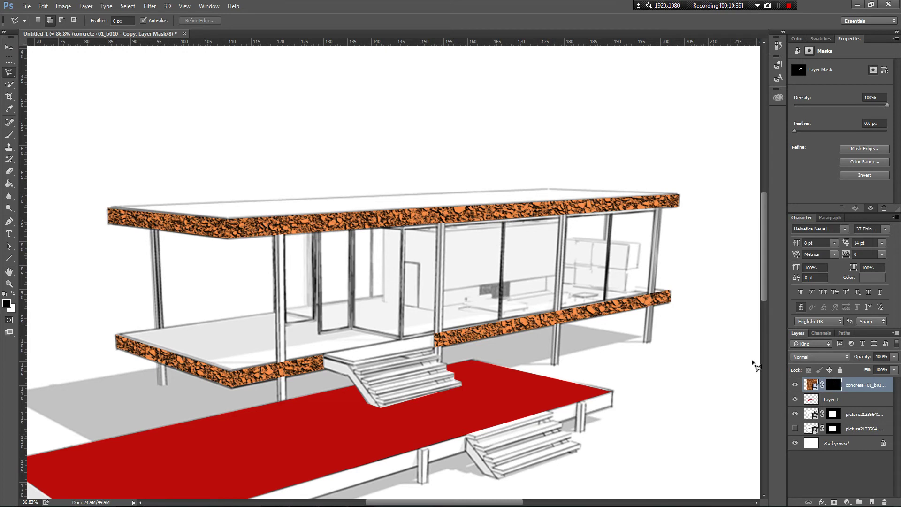
Cycle the concrete texture layer through the blend modes from Normal down to Luminosity to compare their effects
left_click(821, 358)
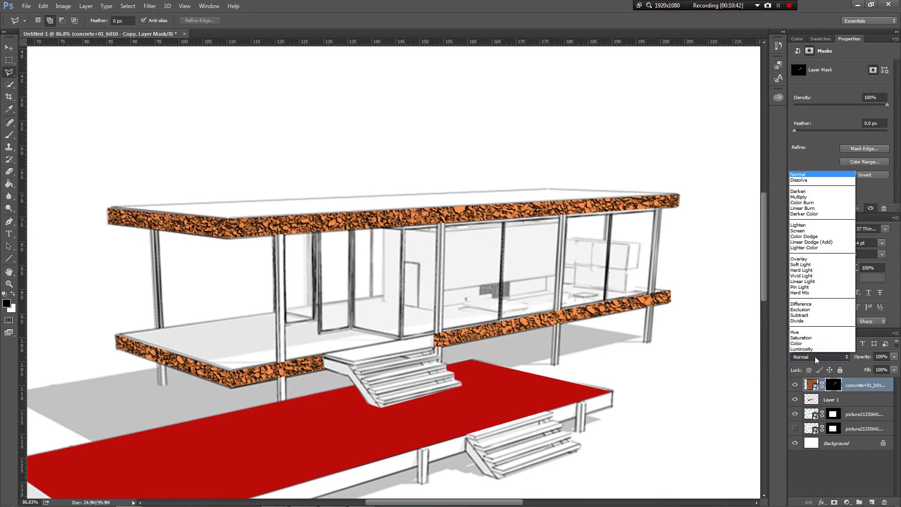
left_click(715, 226)
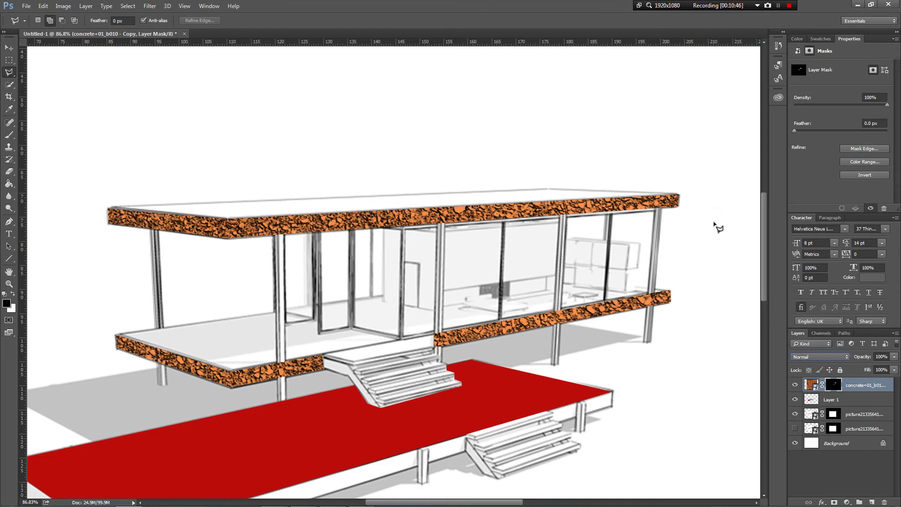
key("Down")
key("Down")
key("Down")
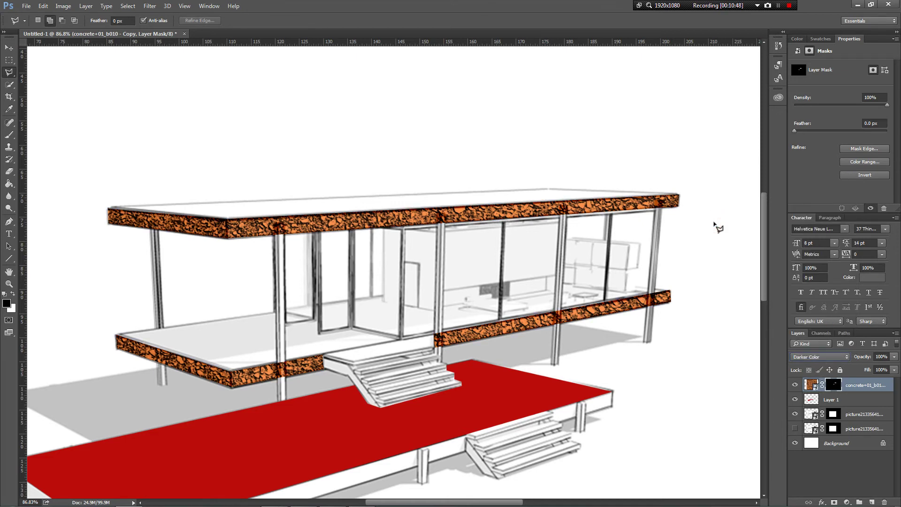
key("Down")
key("Down")
key("Down")
key("Down")
key("Down")
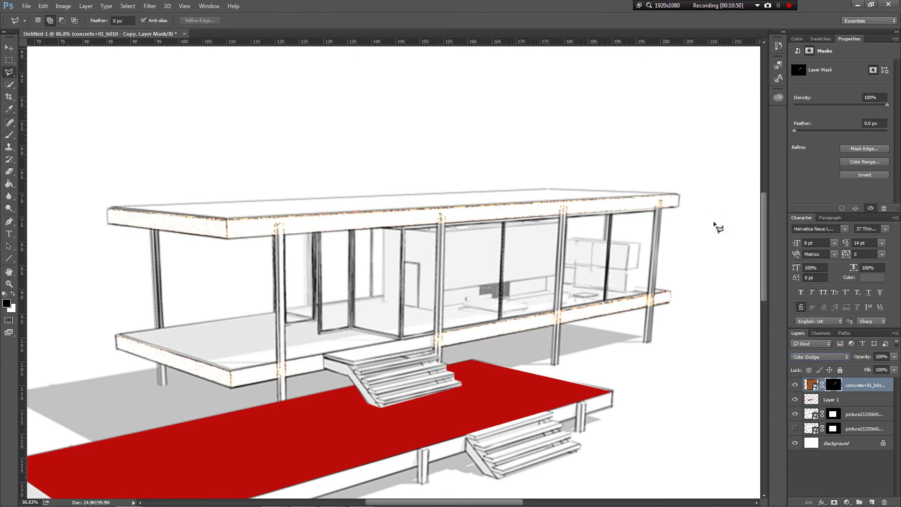
key("Down")
key("Down")
key("Down")
key("Down")
key("Down")
key("Down")
key("Down")
key("Down")
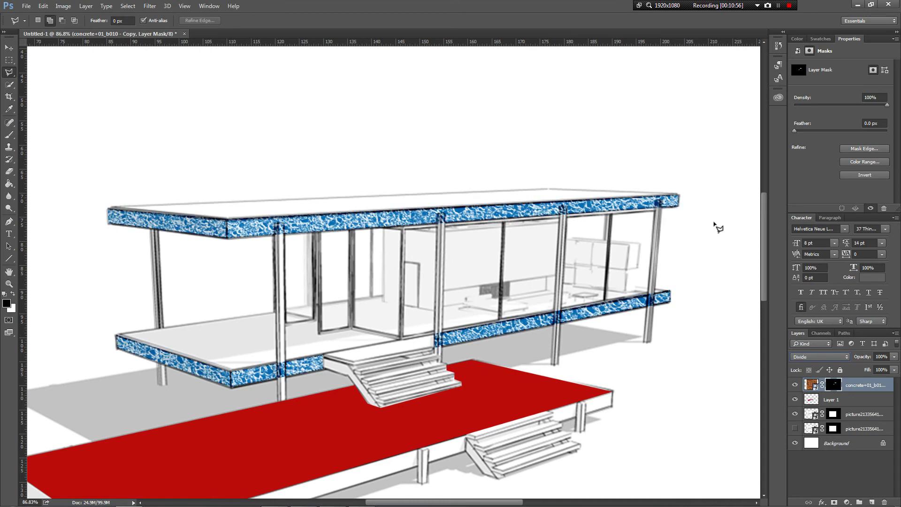
key("Down")
key("Down")
key("Down")
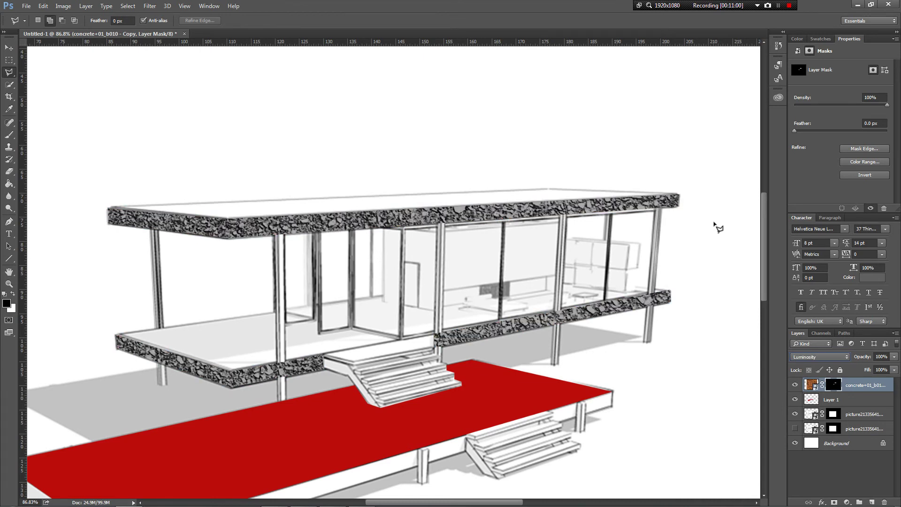
Cycle the concrete layer's blend modes back up to Soft Light and reset the layer to Normal
key("Up")
key("Up")
key("Up")
key("Up")
key("Up")
key("Up")
key("Up")
key("Up")
key("Up")
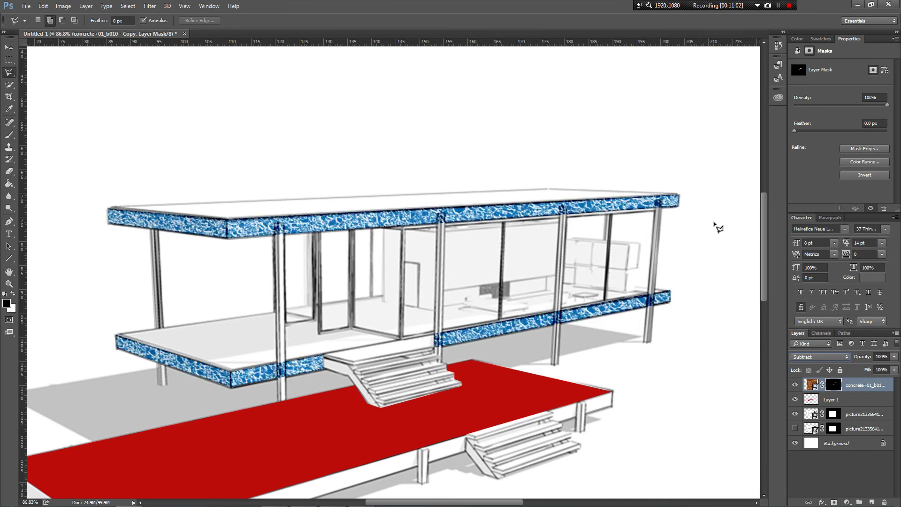
key("Up")
key("Up")
key("Up")
key("Up")
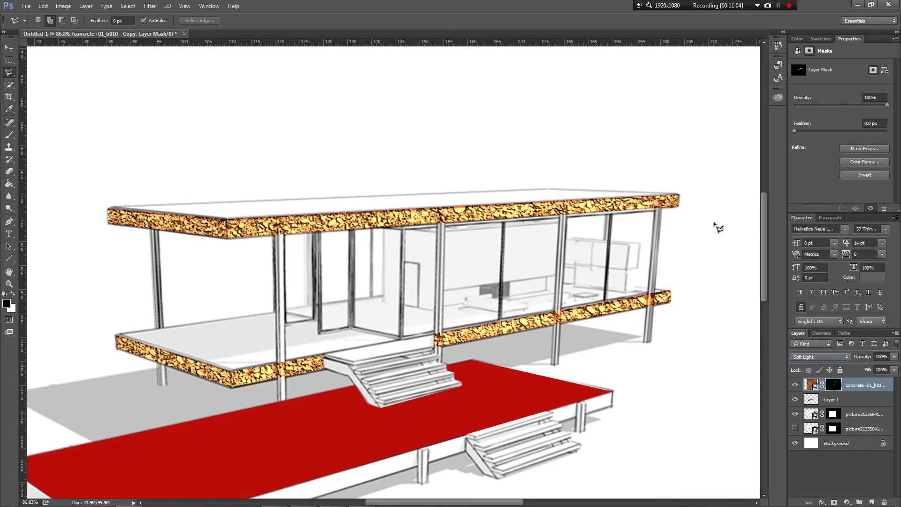
left_click(804, 357)
left_click(801, 175)
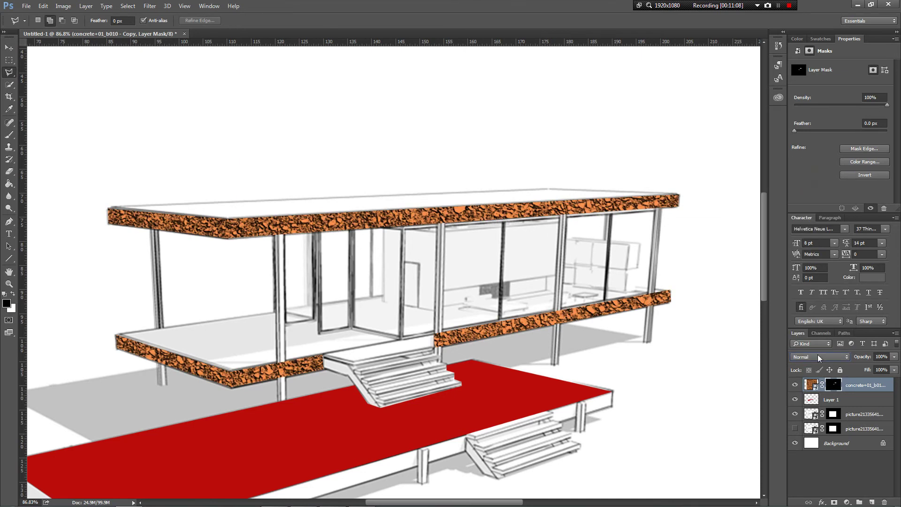
Set the concrete texture layer's opacity to 25%
left_click(881, 357)
type("25")
key("Return")
key("v")
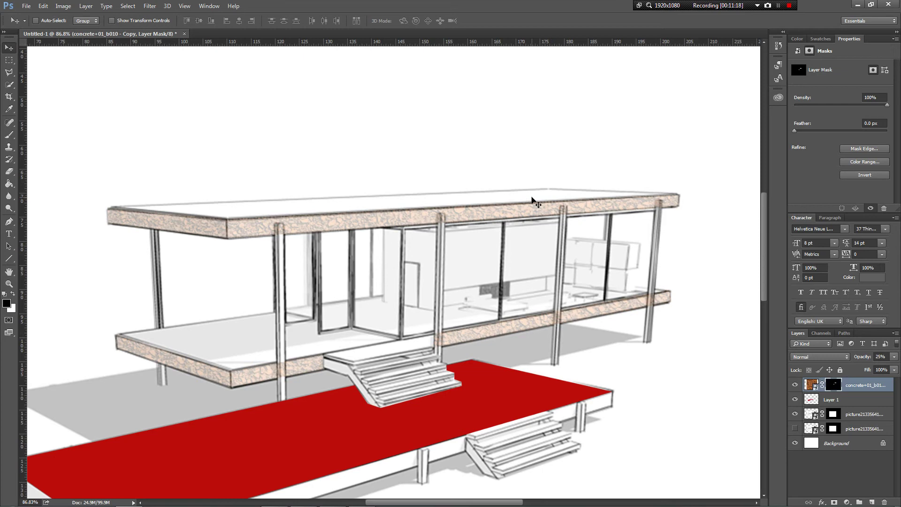
Paint black on the concrete layer's mask with a size 25 brush over the column top nearest the roof slab's front corner
scroll(279, 235, "up", 3)
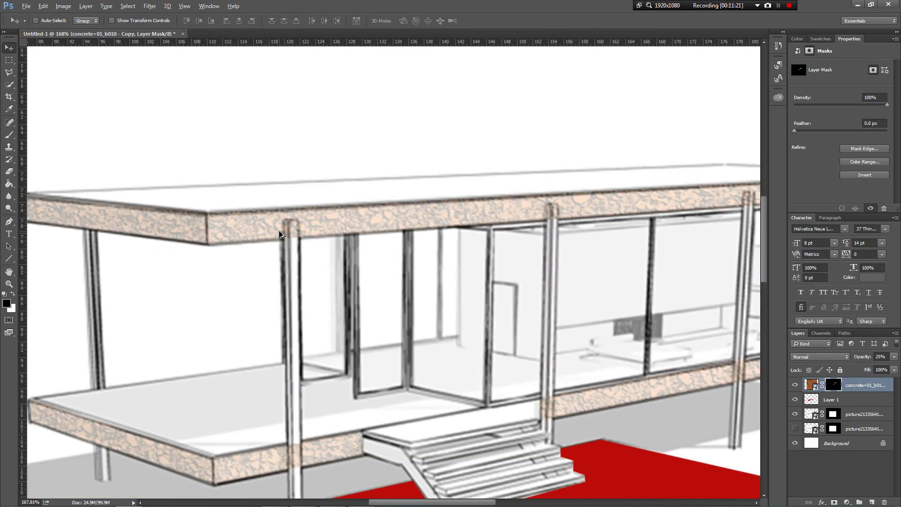
scroll(327, 162, "down", 1)
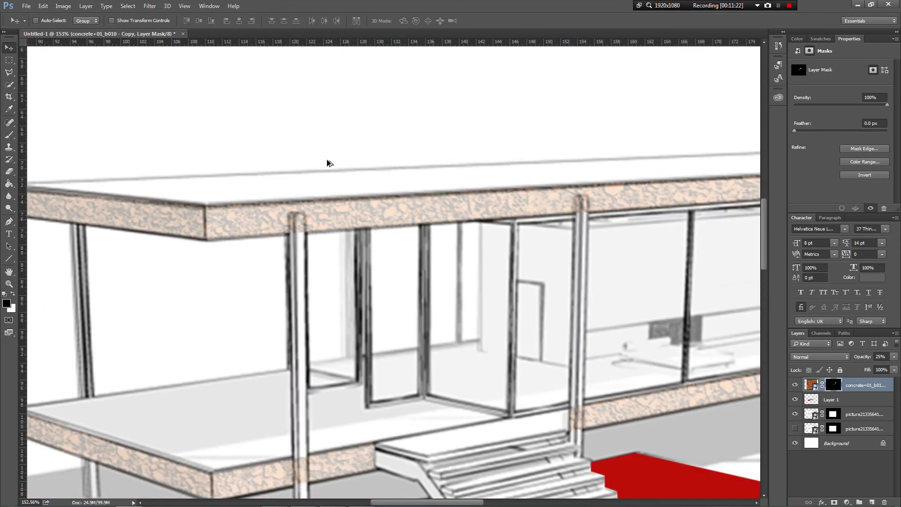
scroll(327, 163, "up", 4)
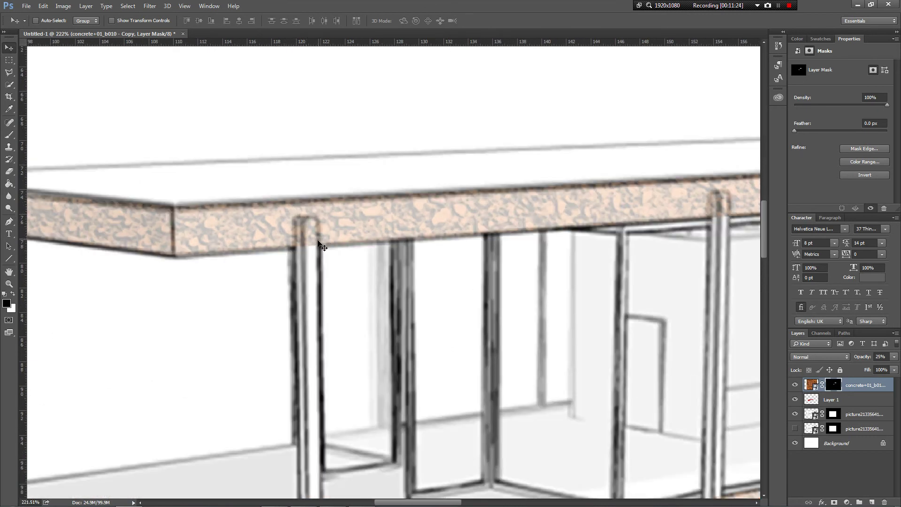
key("m")
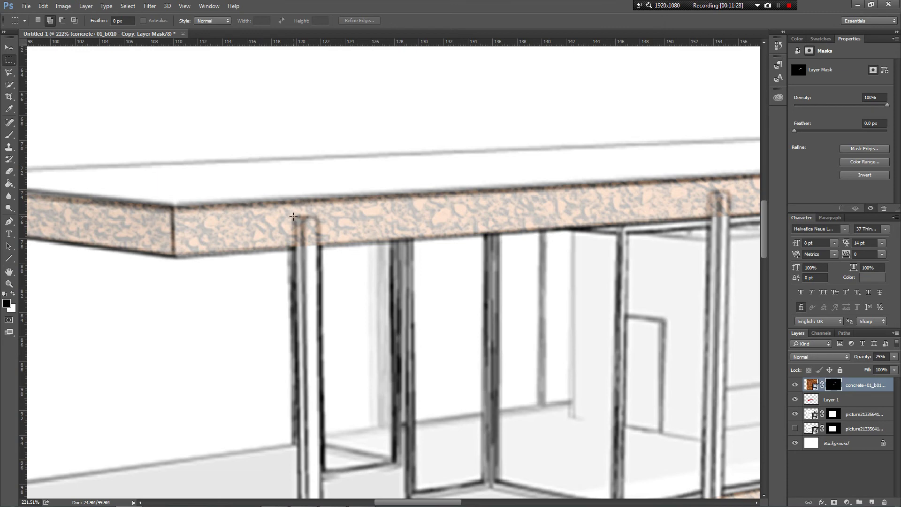
scroll(293, 216, "up", 4)
scroll(297, 214, "up", 1)
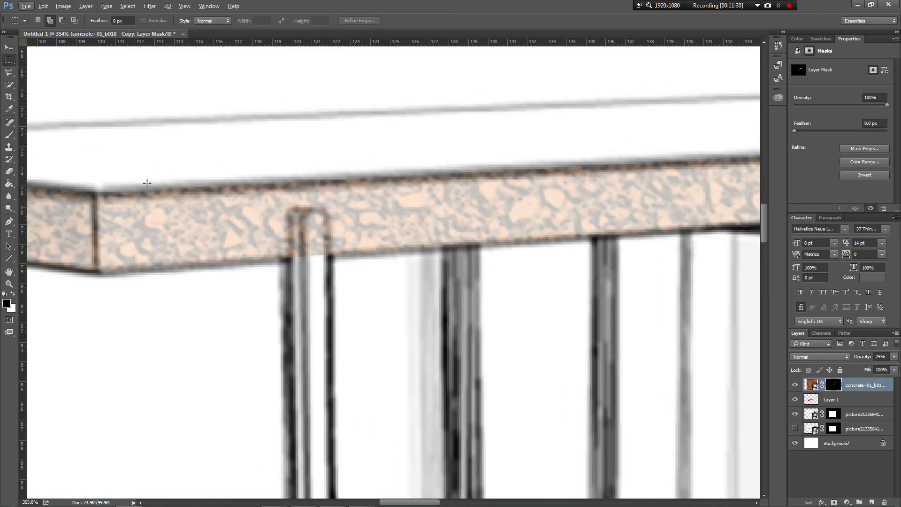
left_click(835, 385)
left_click(9, 135)
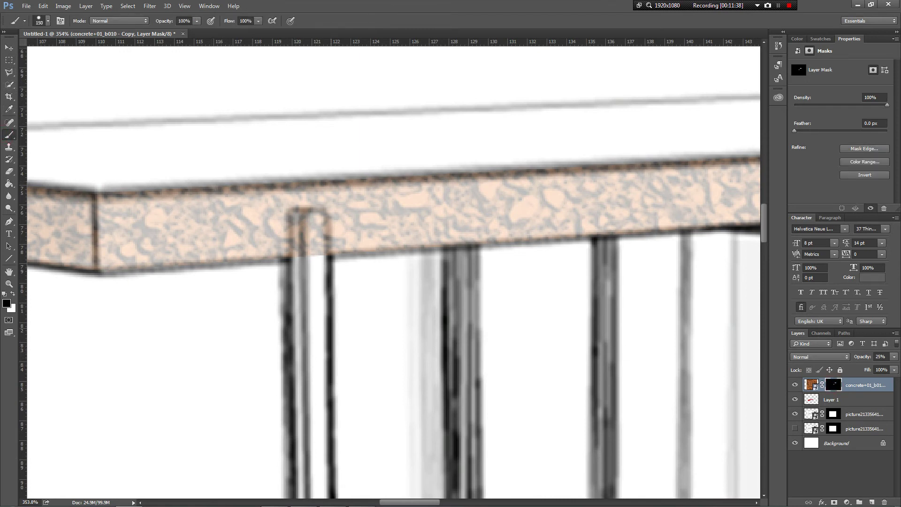
key("bracketleft")
key("bracketleft")
key("bracketleft")
key("bracketleft")
key("bracketleft")
mouse_move(290, 217)
left_mouse_down()
mouse_move(323, 254)
mouse_move(324, 221)
mouse_move(292, 256)
mouse_move(306, 263)
mouse_move(342, 242)
mouse_move(251, 202)
mouse_move(285, 230)
left_mouse_up()
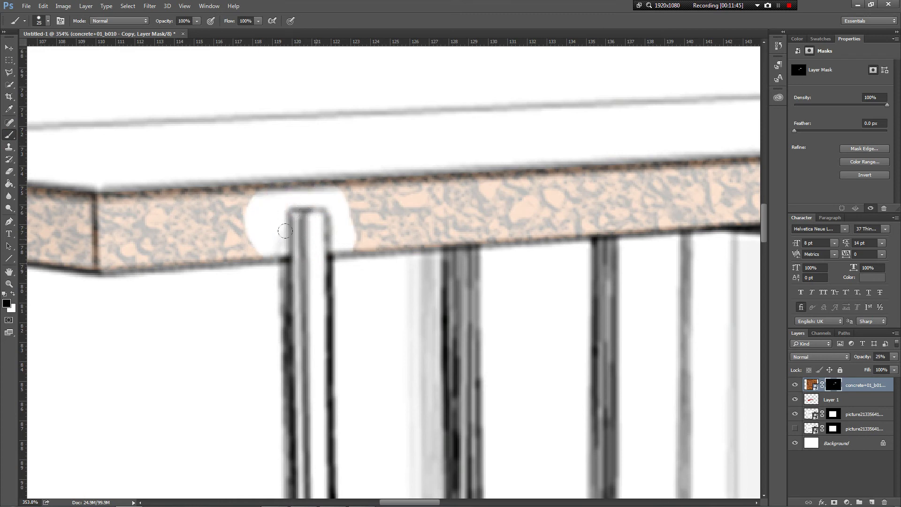
Swap the painting colour to white and paint the concrete back onto the roof slab edge around the column
left_click(11, 309)
left_click(470, 109)
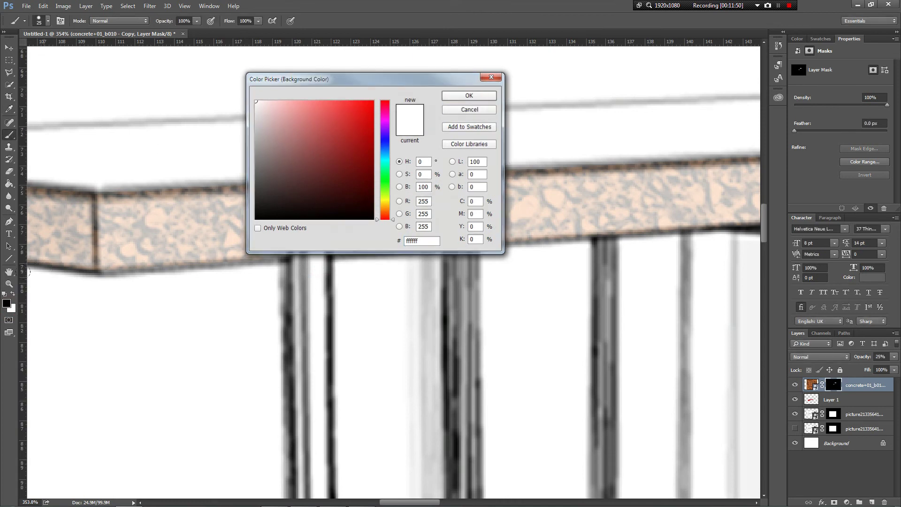
left_click(13, 293)
mouse_move(351, 261)
left_mouse_down()
mouse_move(341, 175)
mouse_move(256, 188)
mouse_move(263, 289)
left_mouse_up()
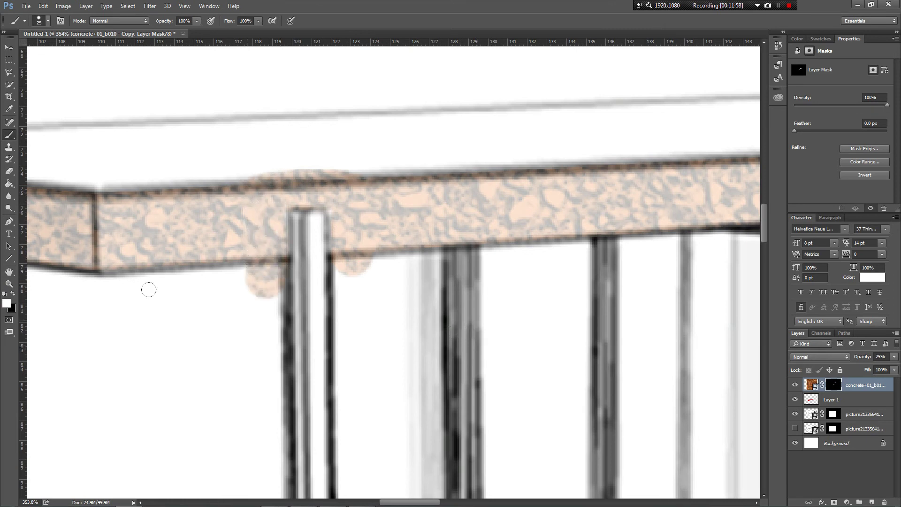
Select the concrete spill below the roof slab edge, just left of the column, with the Polygonal Lasso
left_click(9, 72)
left_click(289, 303)
left_click(288, 258)
left_click(153, 272)
left_click(231, 342)
left_click(290, 309)
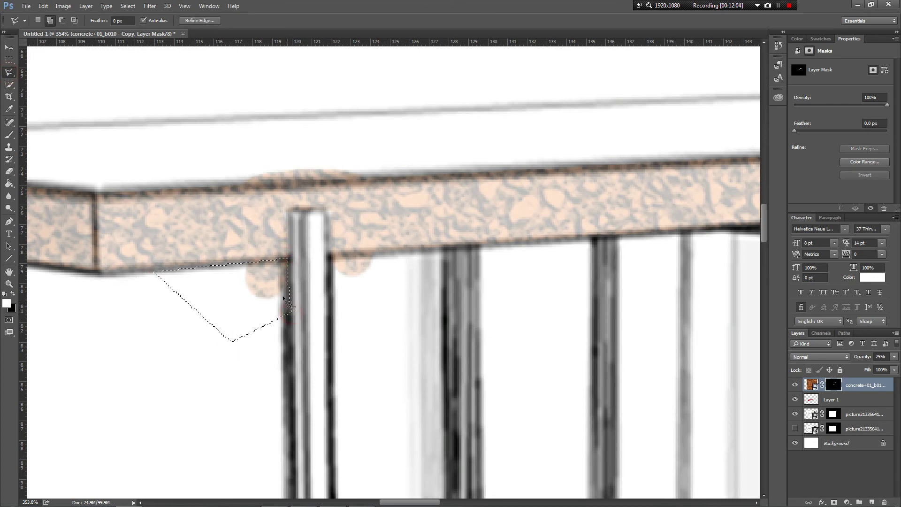
Paint the layer mask black inside the selection to hide the concrete spill, and deselect
key("b")
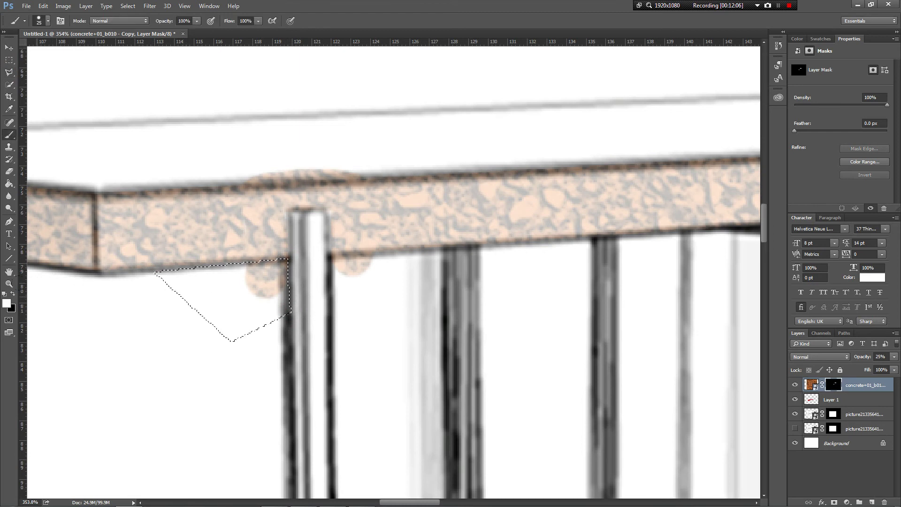
key("x")
left_click_drag(255, 297, 276, 267)
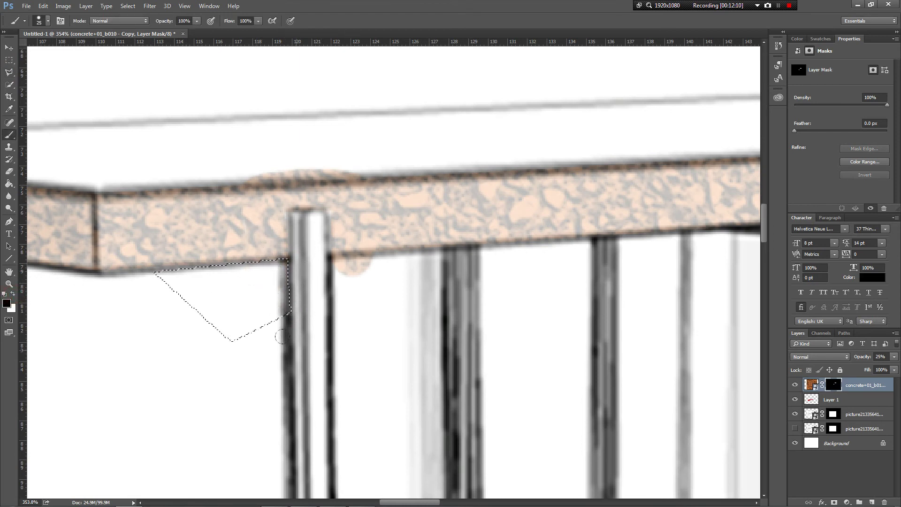
key("ctrl+d")
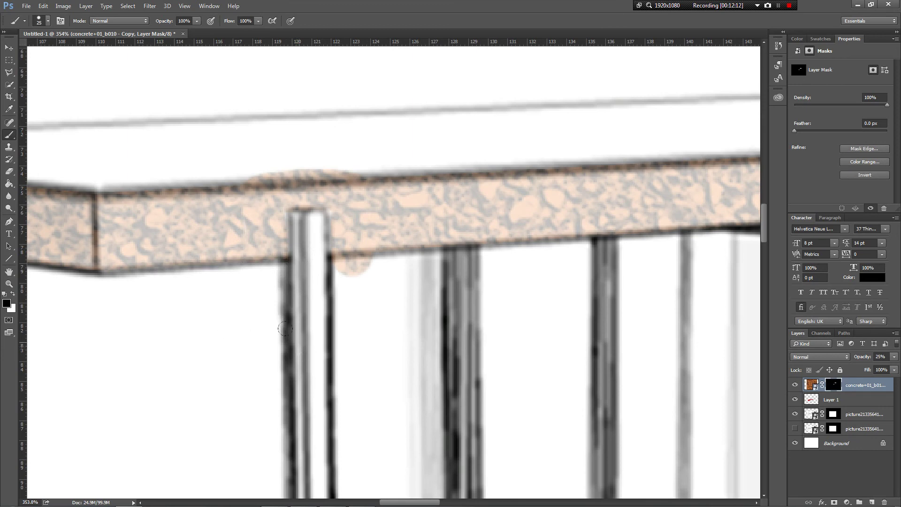
Select the part of the same column that crosses the floor slab edge with a rectangular marquee
key("v")
scroll(348, 178, "down", 1)
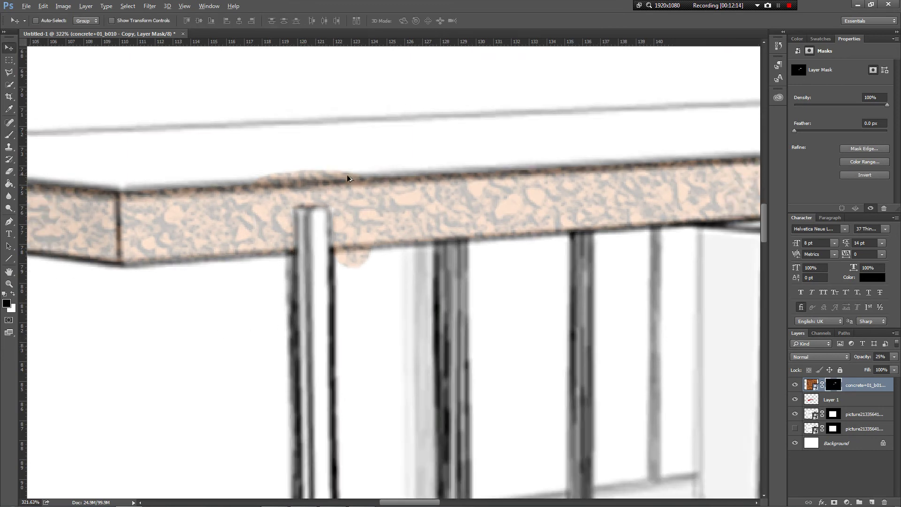
scroll(348, 179, "down", 10)
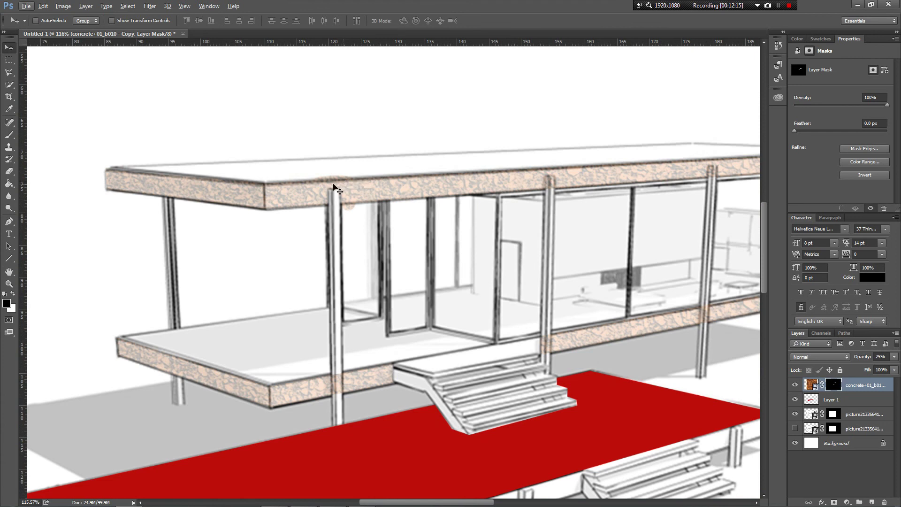
scroll(340, 406, "up", 3)
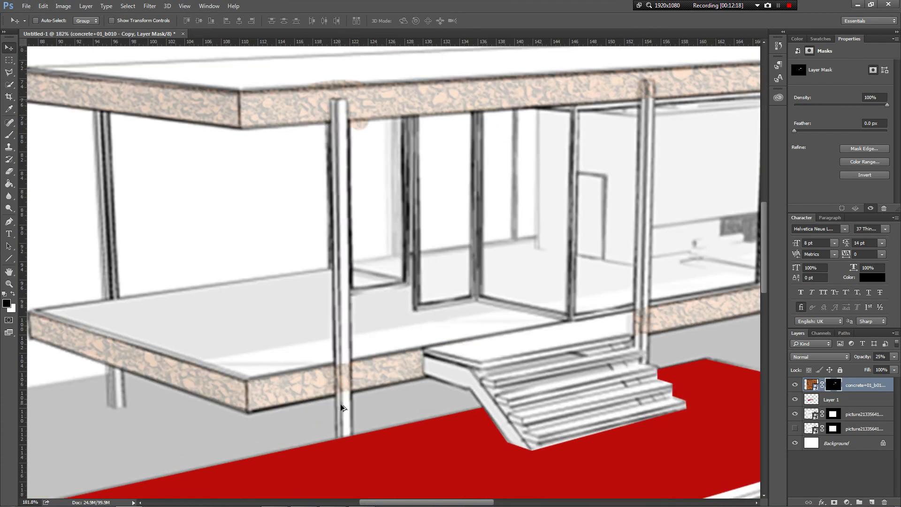
scroll(341, 407, "up", 3)
key("m")
left_click_drag(335, 318, 367, 416)
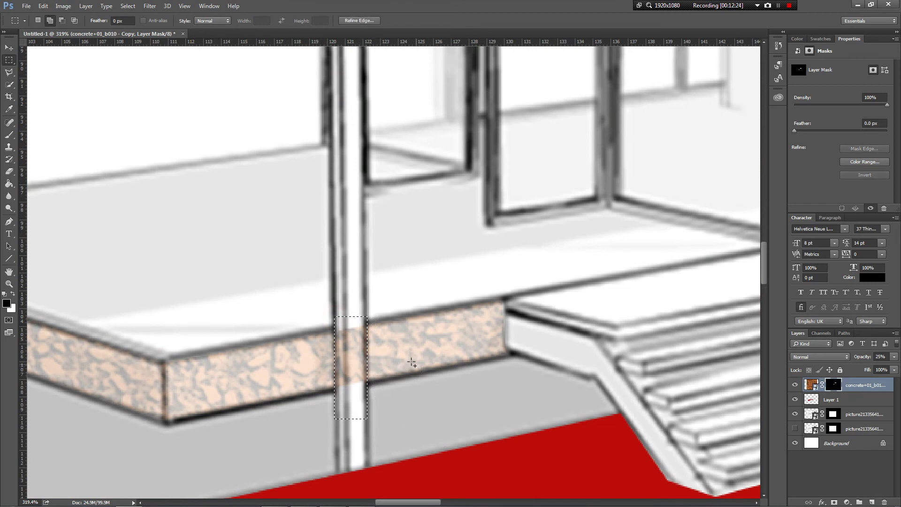
Paint the mask black inside the marquee to clear the concrete from the column, and deselect
key("b")
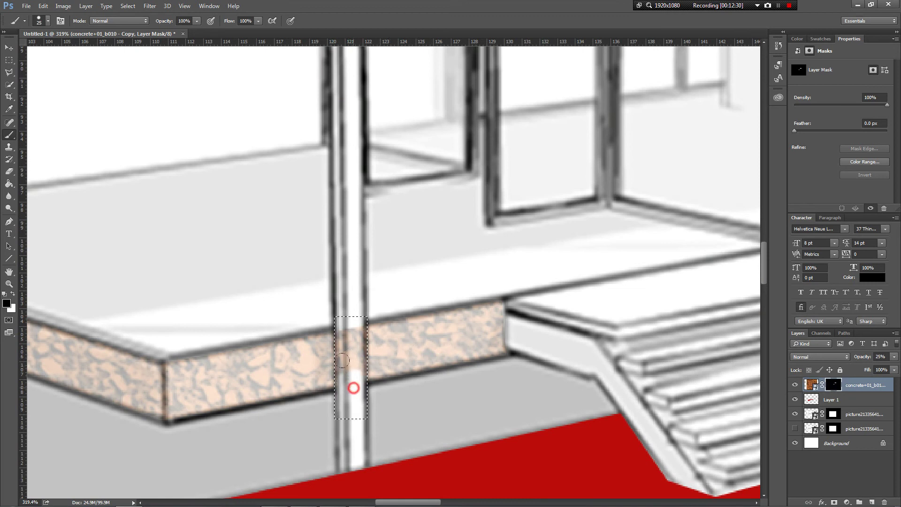
key("ctrl+d")
scroll(411, 356, "down", 6)
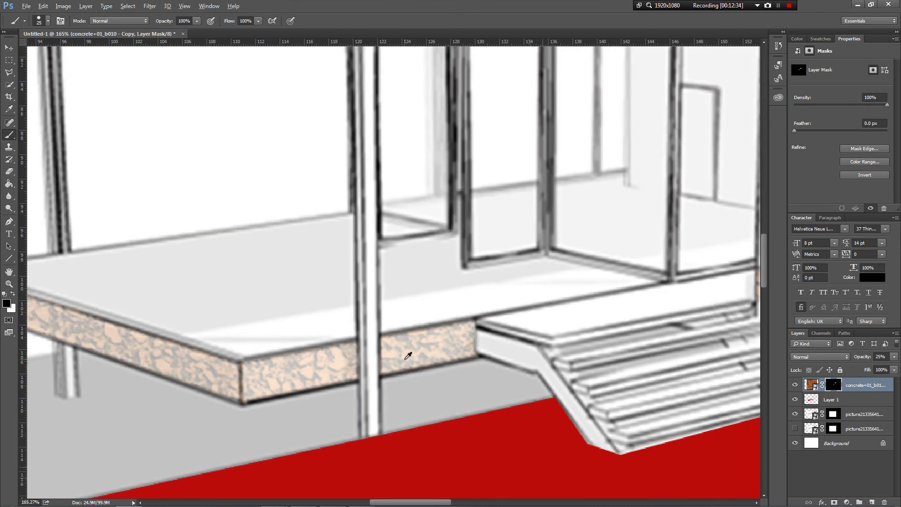
scroll(175, 303, "down", 1)
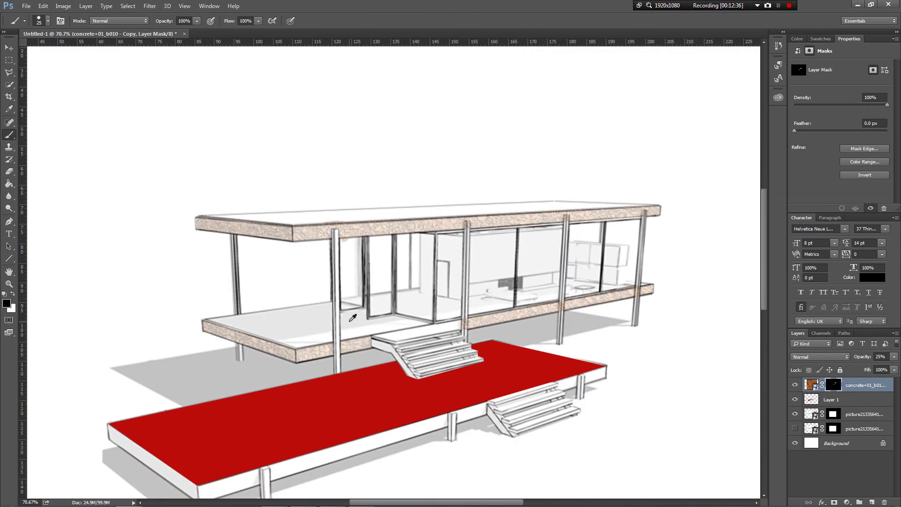
scroll(370, 315, "down", 3)
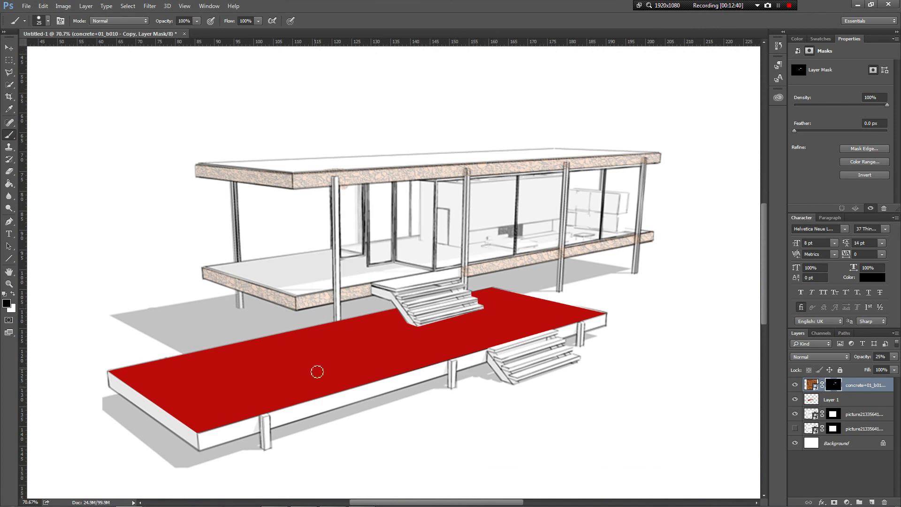
scroll(317, 372, "down", 3)
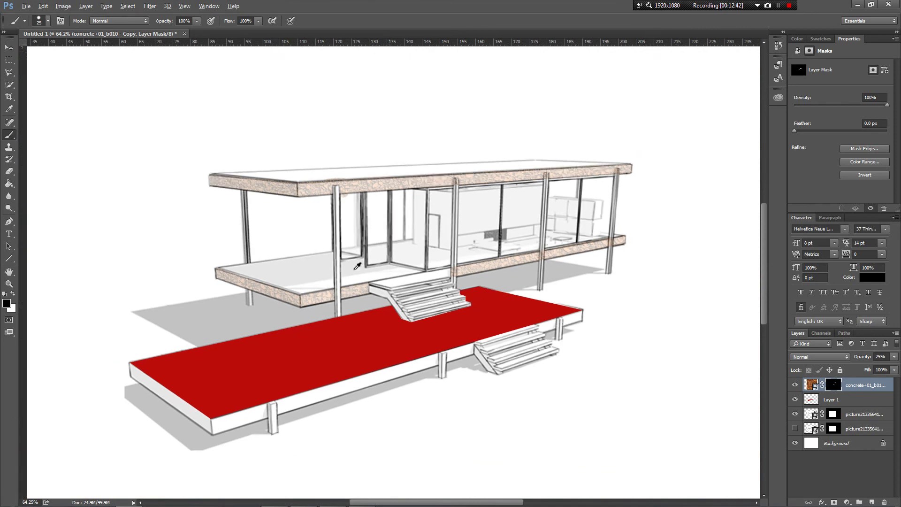
key("alt+v")
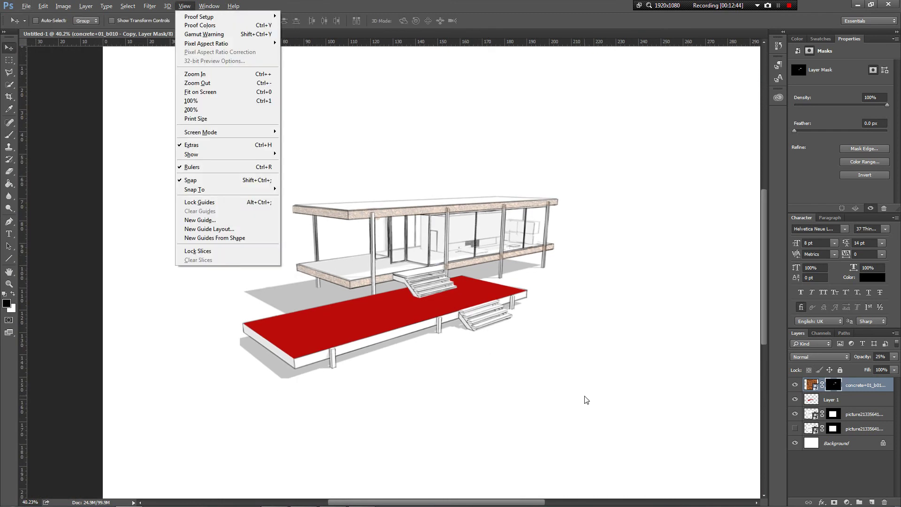
key("Escape")
scroll(398, 354, "right", 3)
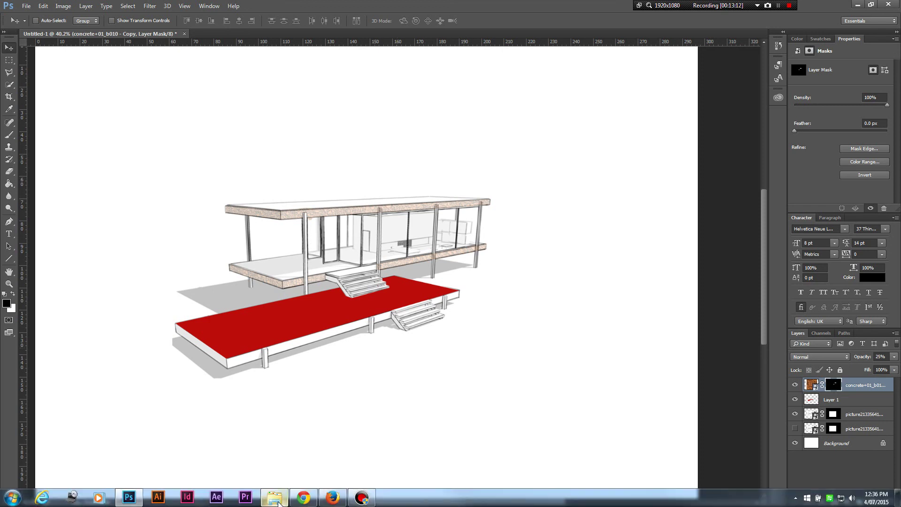
Switch to Windows Explorer, browse the Maps Jpeg folder's metal, pavement and plaster textures, and return to Photoshop
left_click(275, 503)
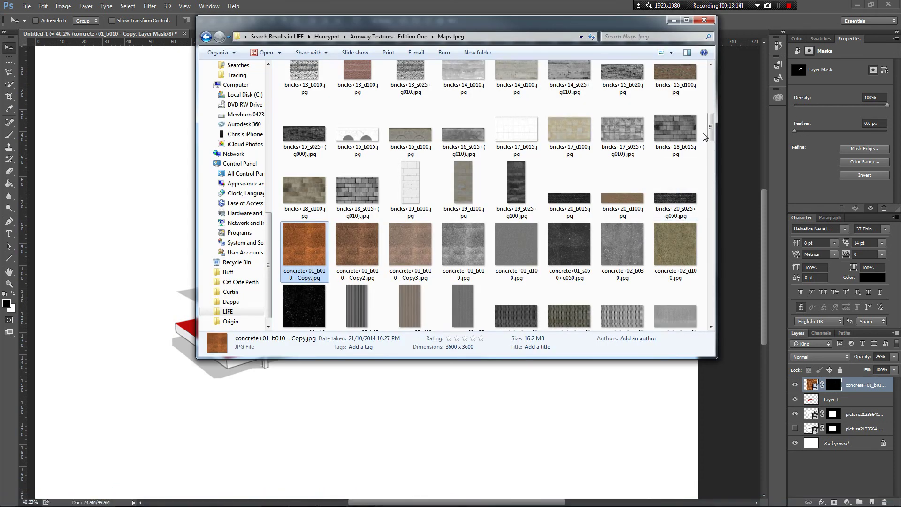
left_click_drag(711, 123, 713, 176)
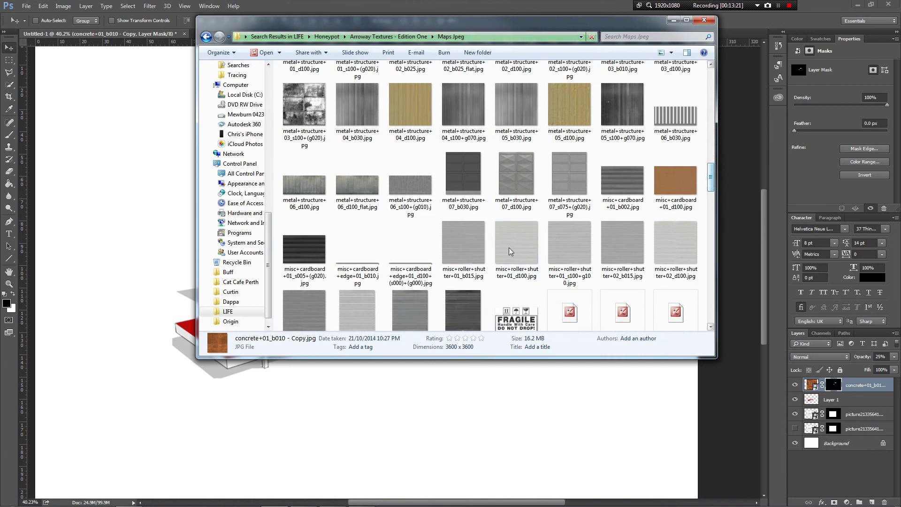
left_click_drag(712, 181, 713, 202)
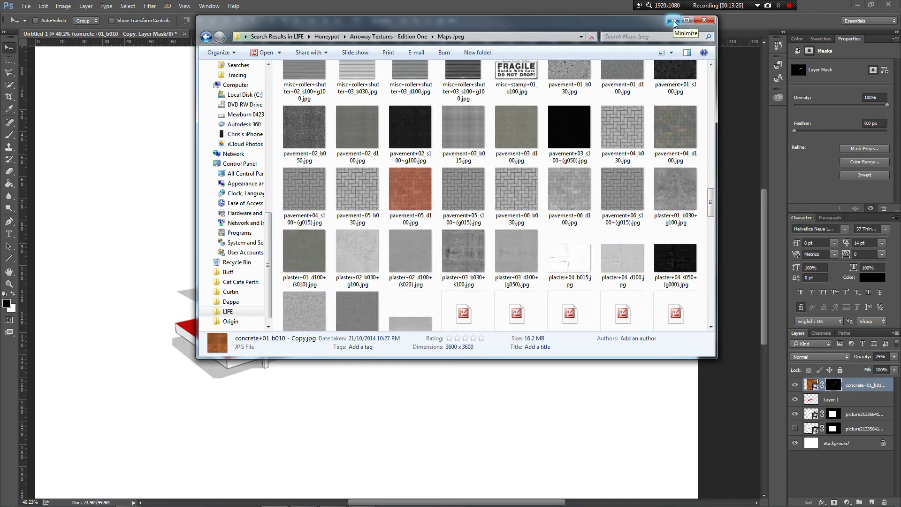
left_click(673, 22)
key("b")
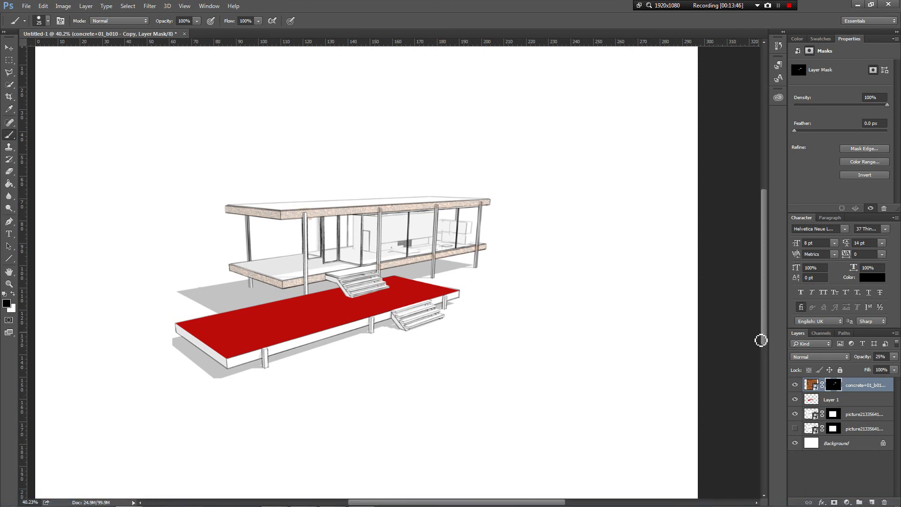
left_click_drag(528, 503, 524, 505)
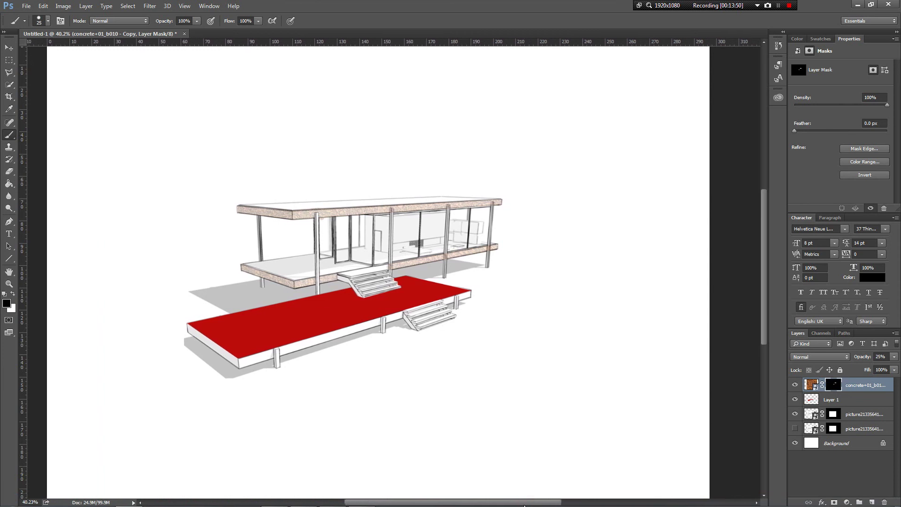